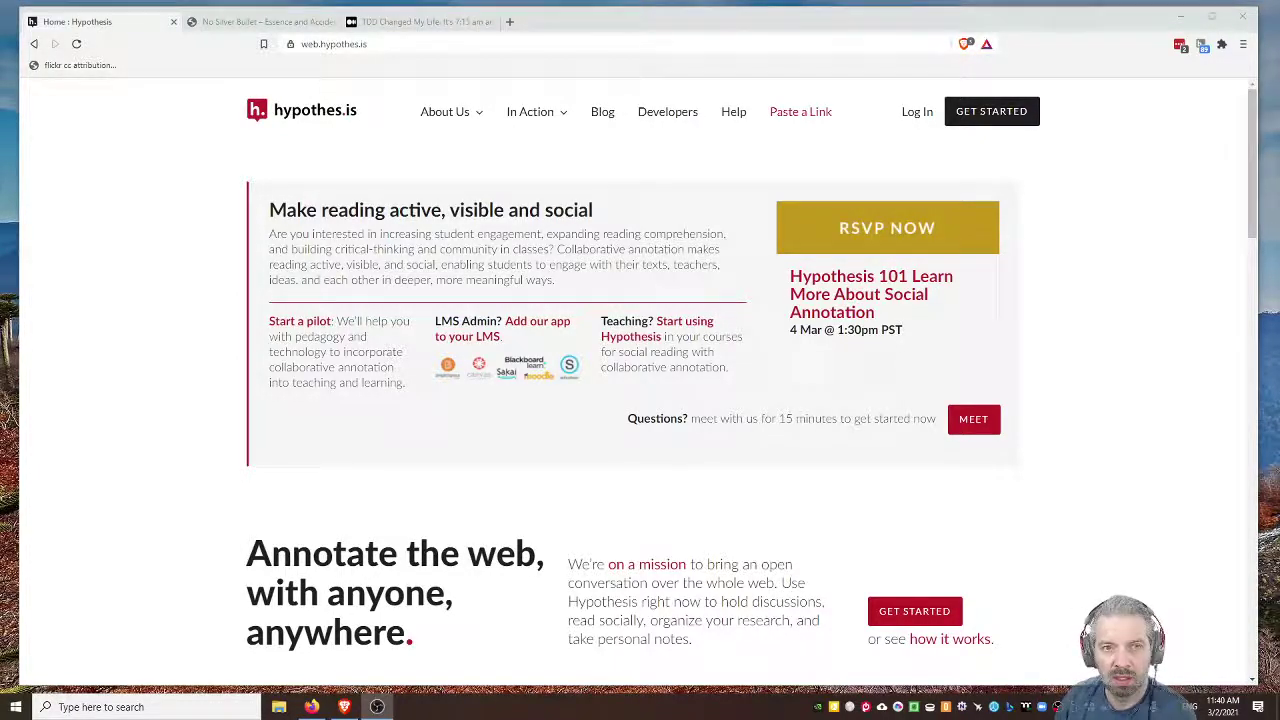
# Open Hypothesis's Get started page and scroll to its sign-up, add-to-browser and annotate steps.
pyautogui.click(138, 144)
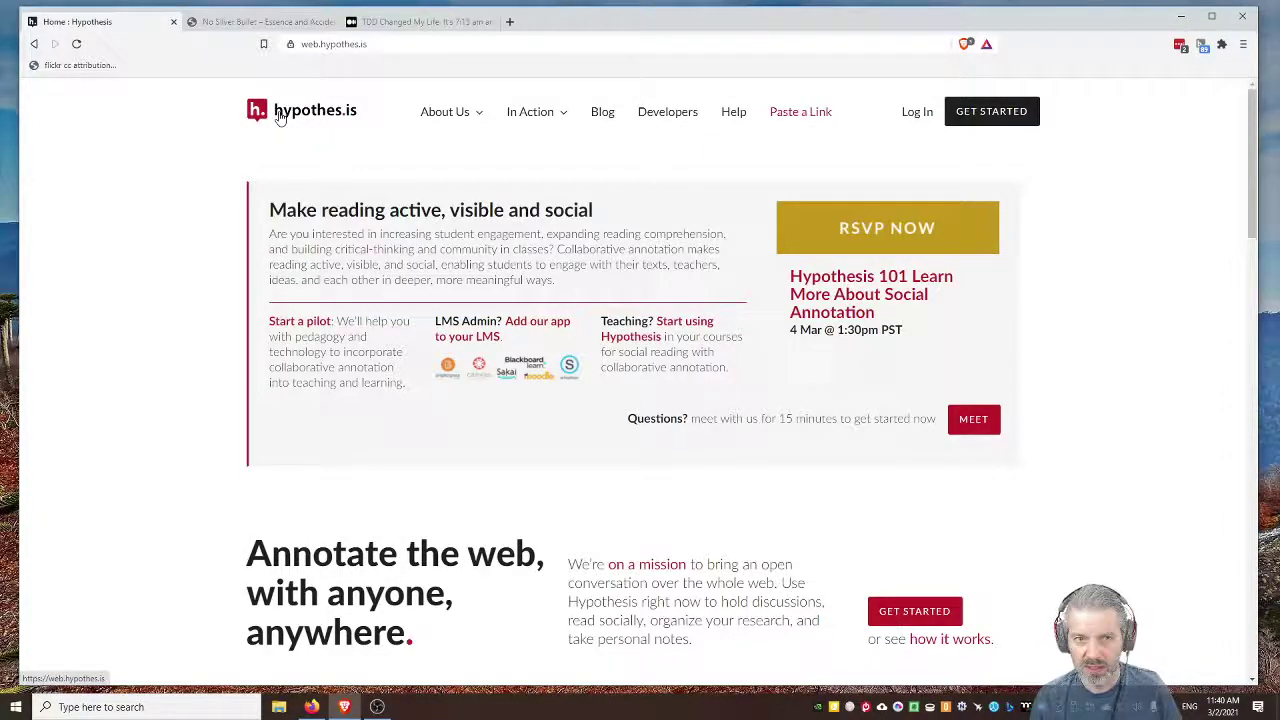
pyautogui.scroll(-1, 1138, 445)
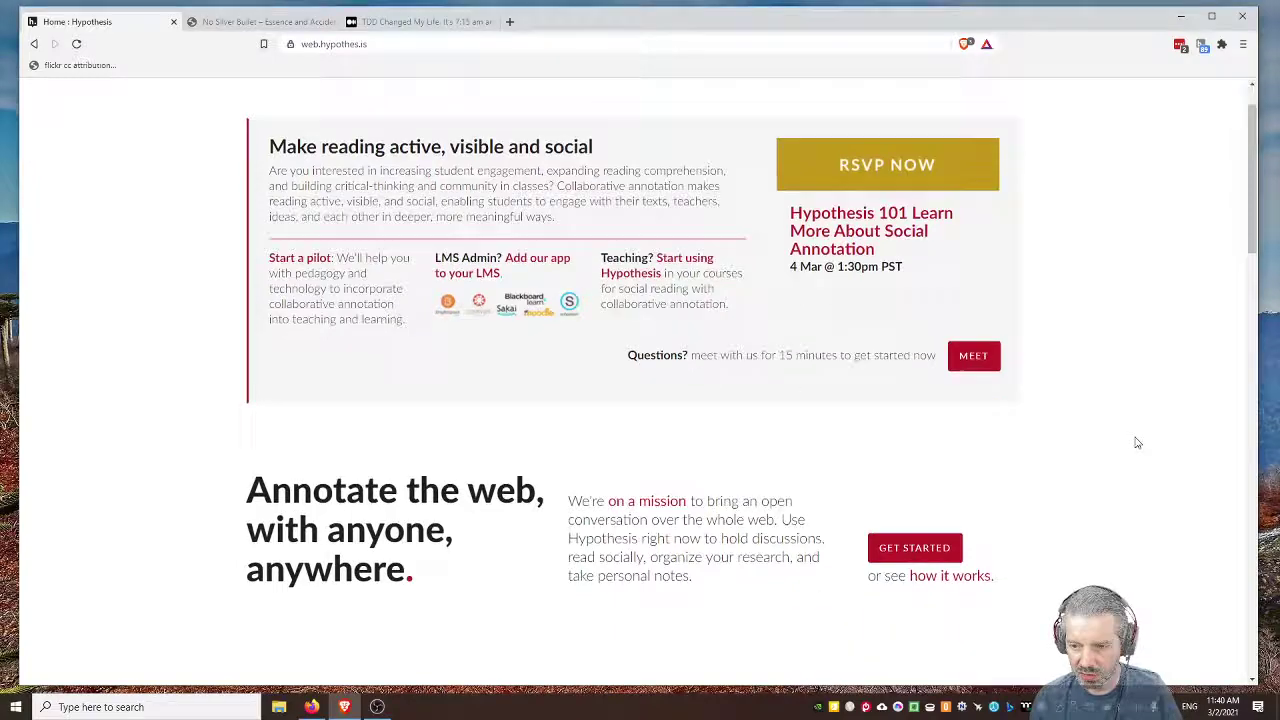
pyautogui.click(914, 544)
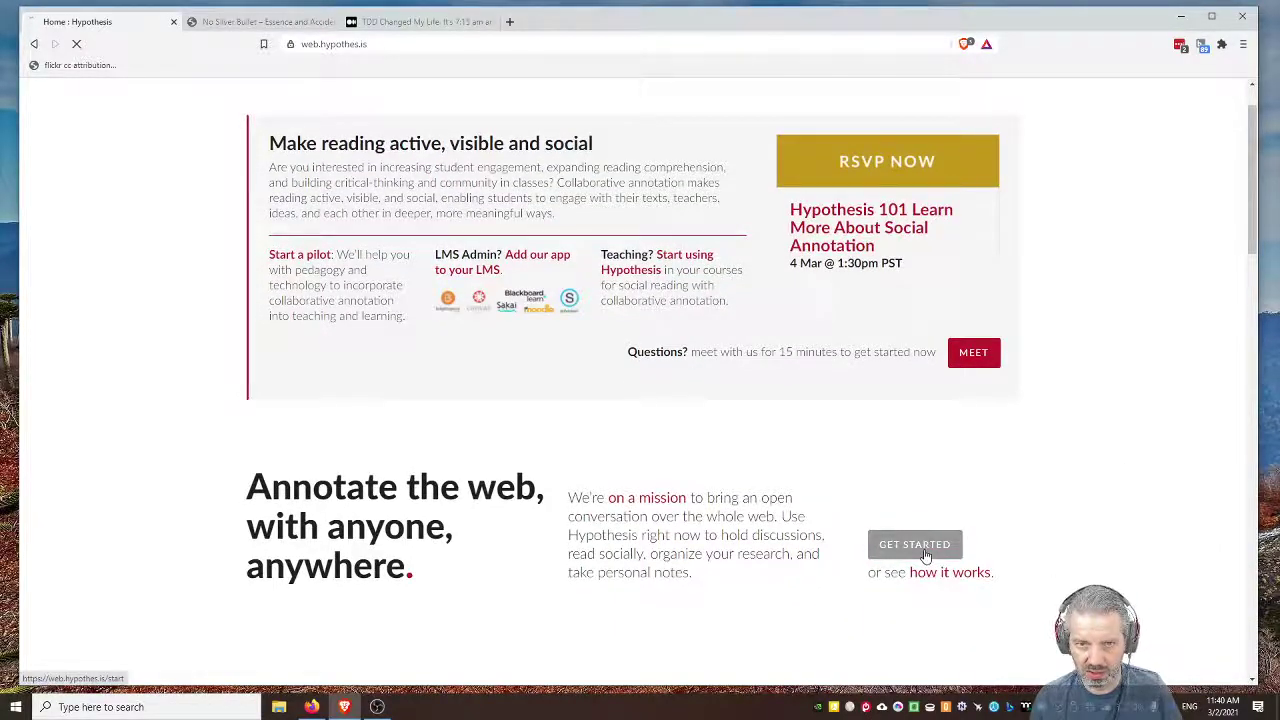
pyautogui.scroll(-1, 870, 465)
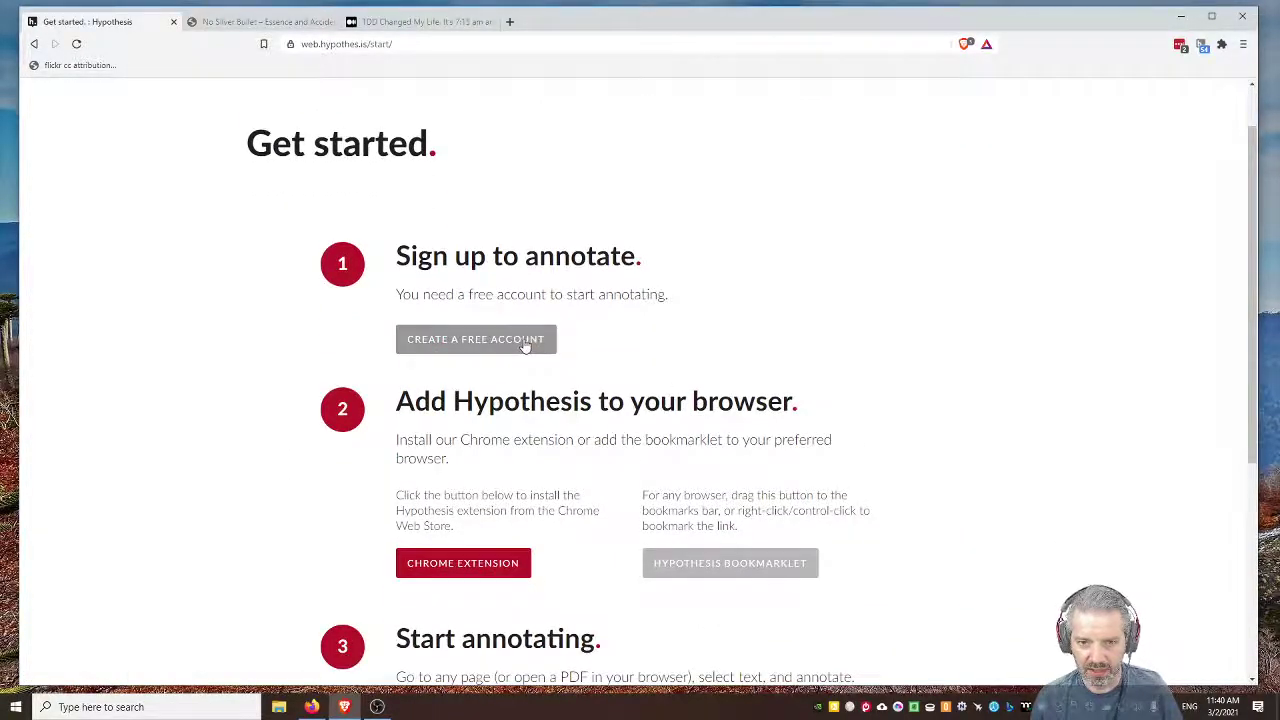
pyautogui.scroll(-2, 565, 350)
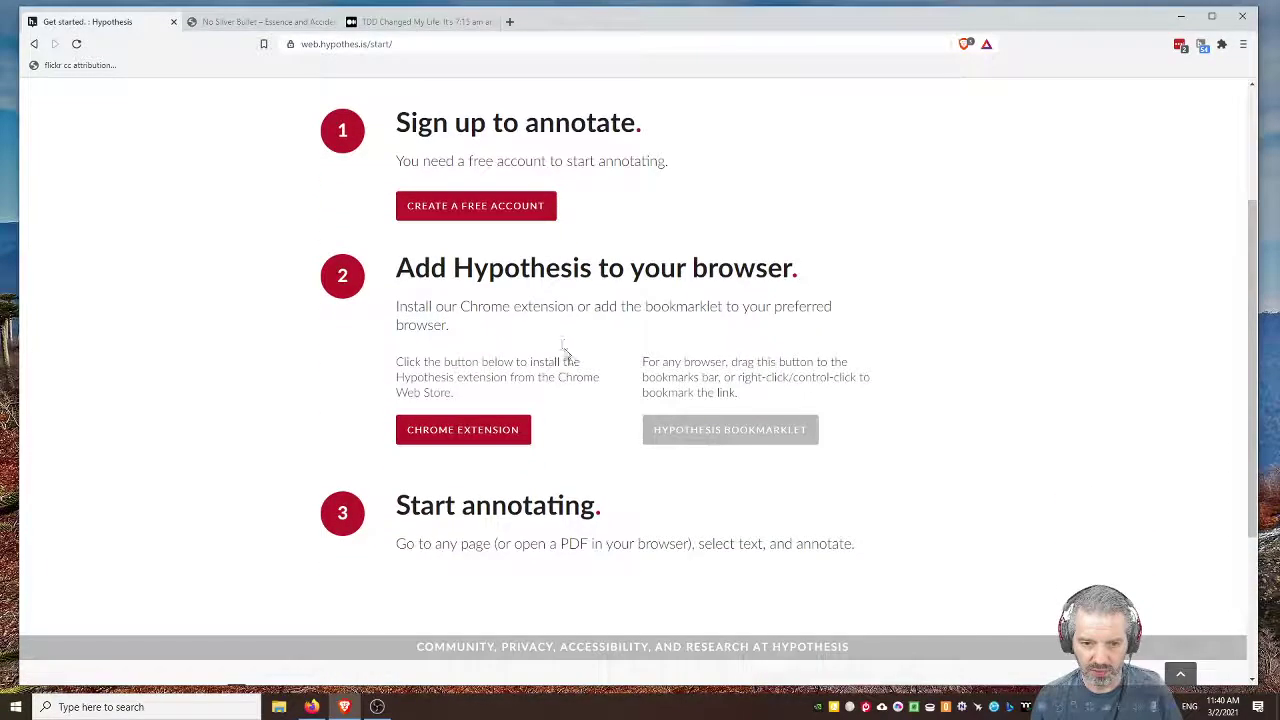
pyautogui.click(1222, 46)
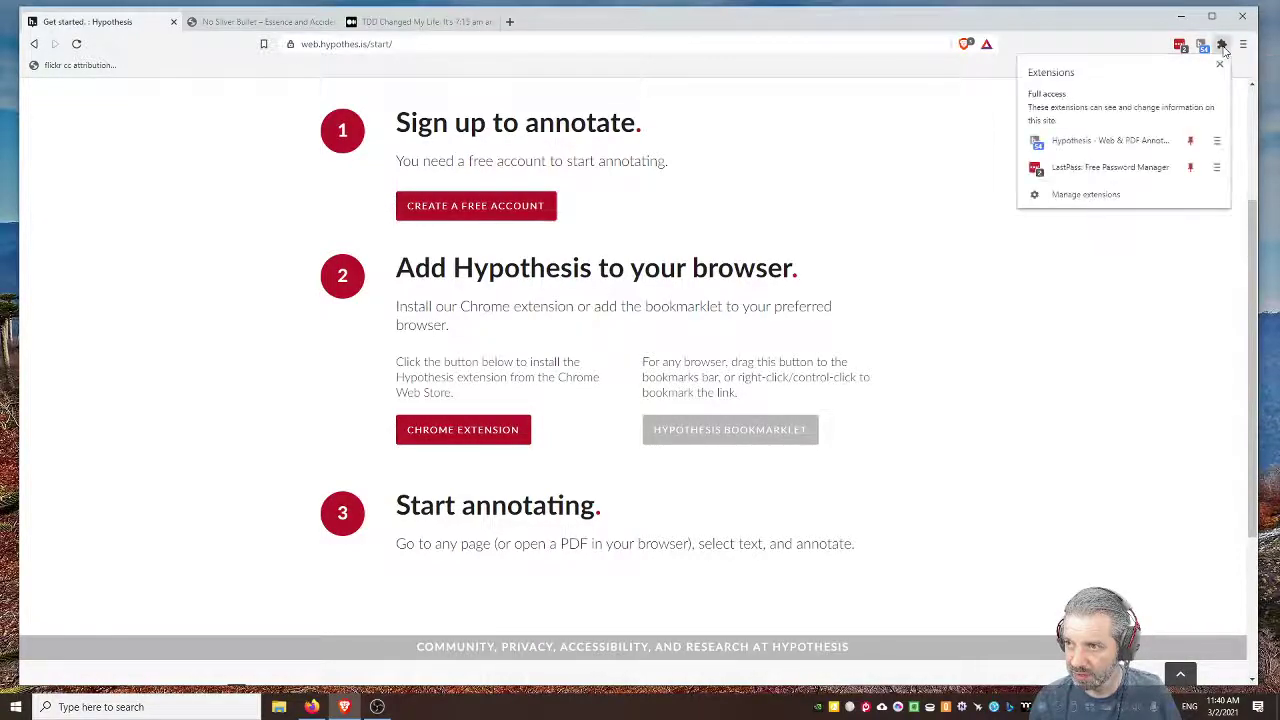
pyautogui.click(1133, 247)
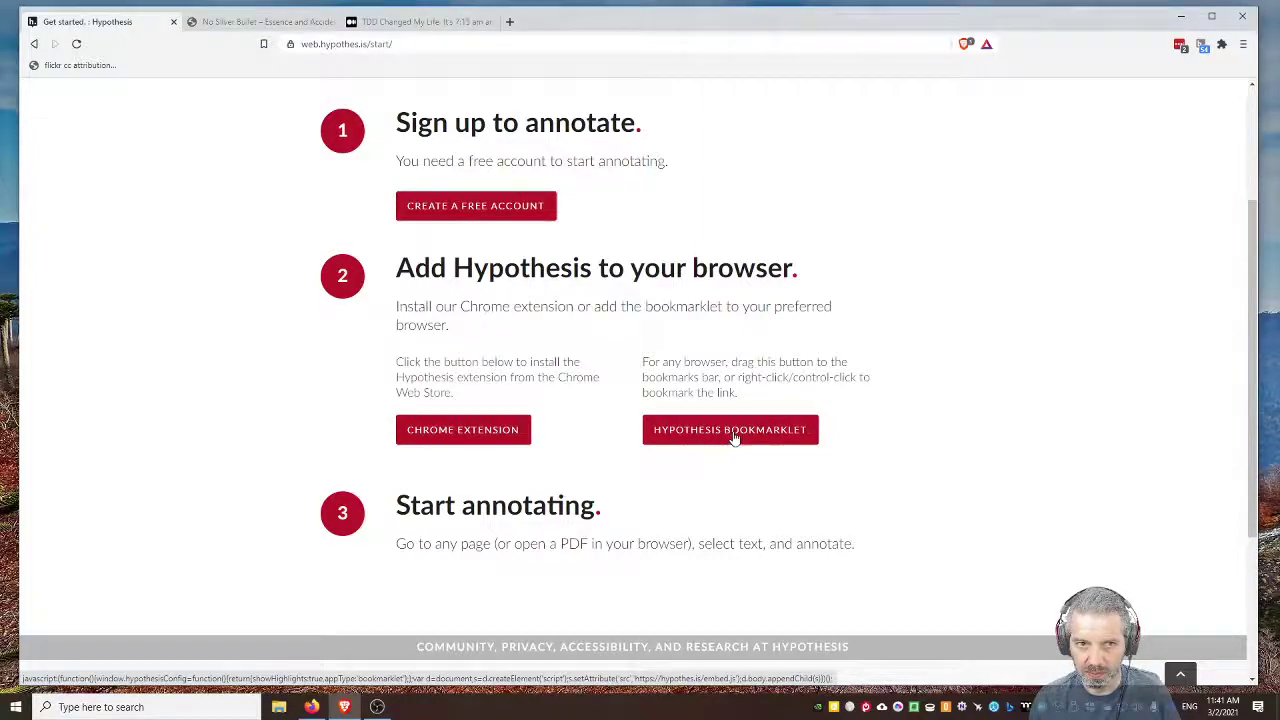
# Drag the Hypothesis Bookmarklet button onto Brave's bookmarks bar.
pyautogui.moveTo(733, 436); pyautogui.dragTo(565, 345)
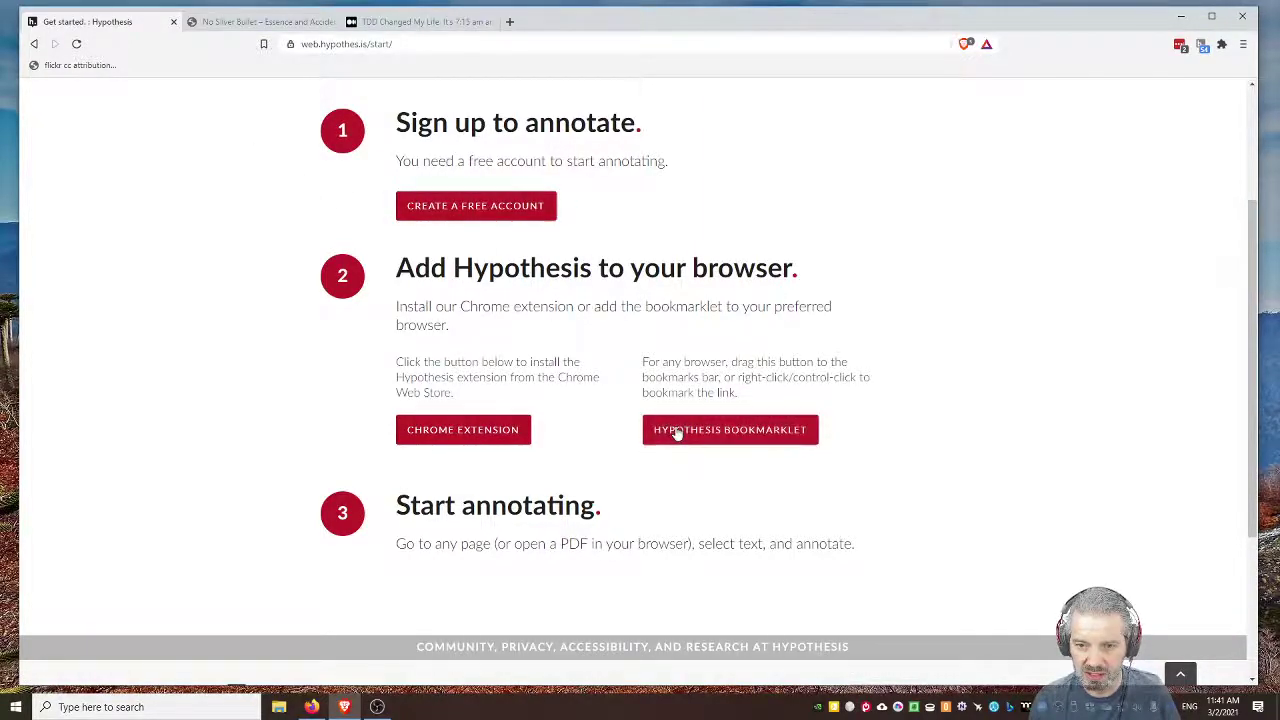
pyautogui.moveTo(674, 434); pyautogui.dragTo(346, 62)
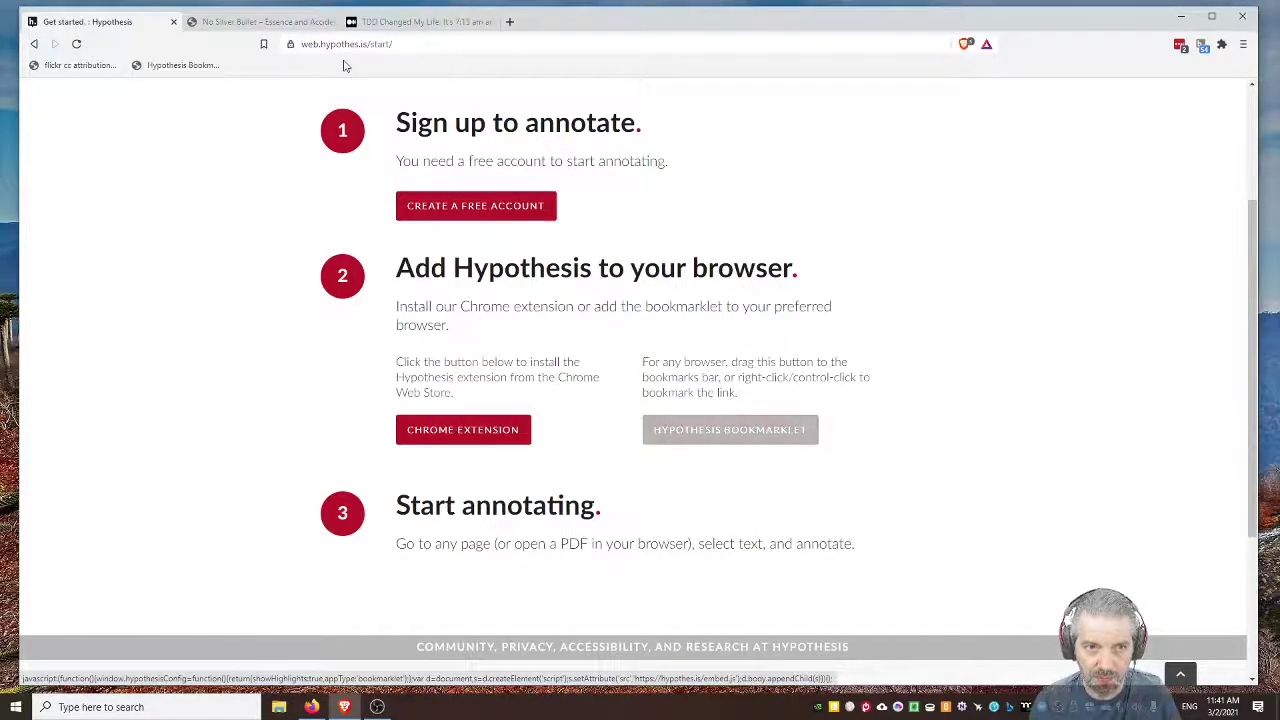
# Switch to the No Silver Bullet PDF tab, zoom, and bring its title and abstract into view.
pyautogui.click(258, 24)
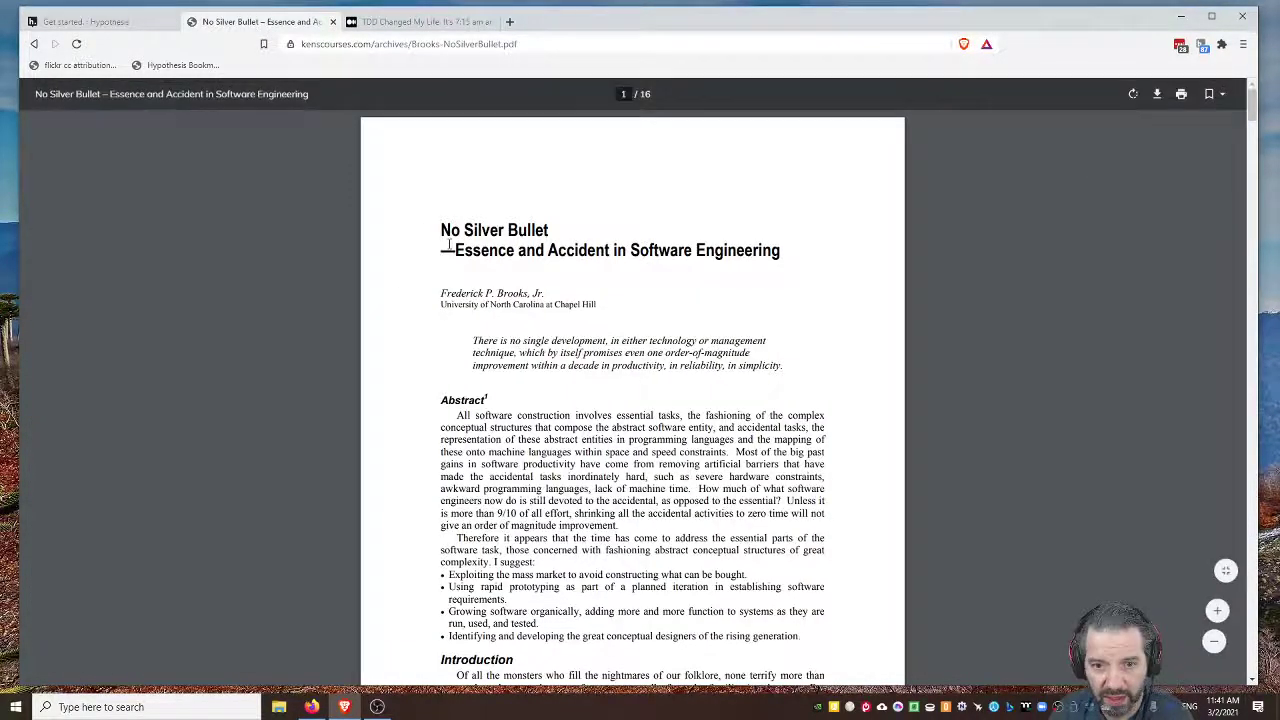
pyautogui.scroll(5, 439, 433)
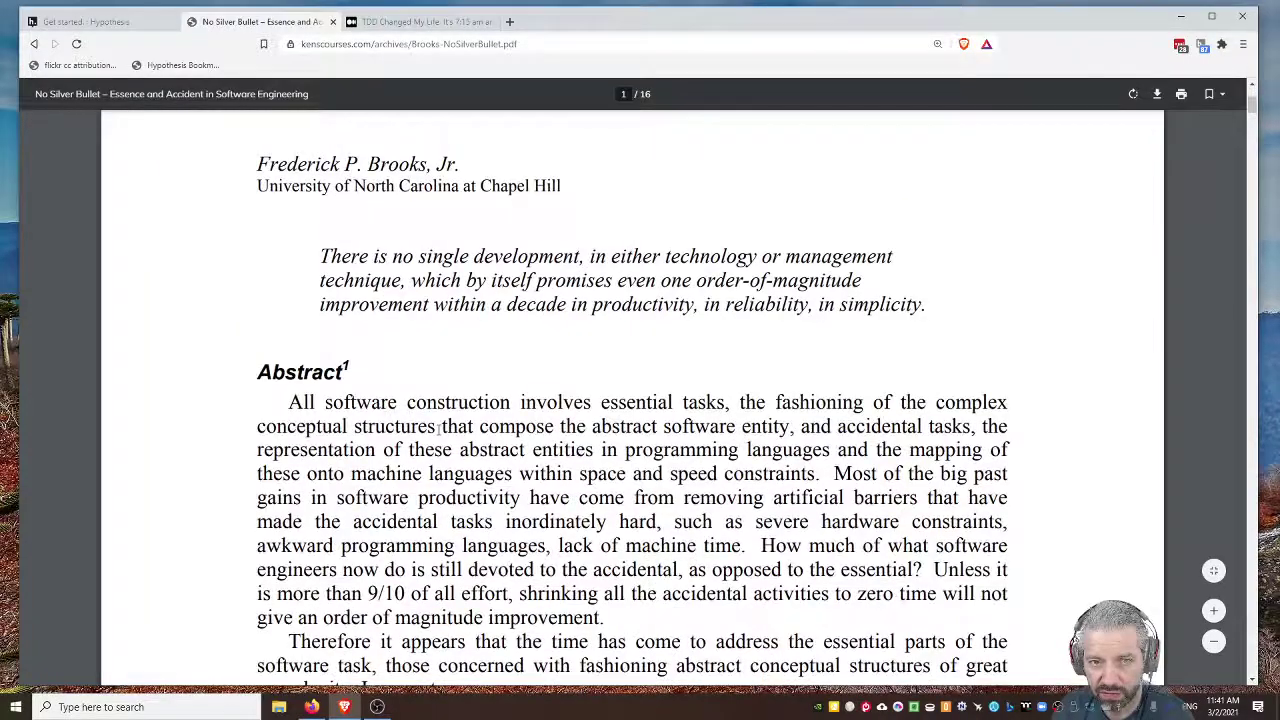
pyautogui.scroll(-2, 437, 425)
pyautogui.scroll(4, 436, 410)
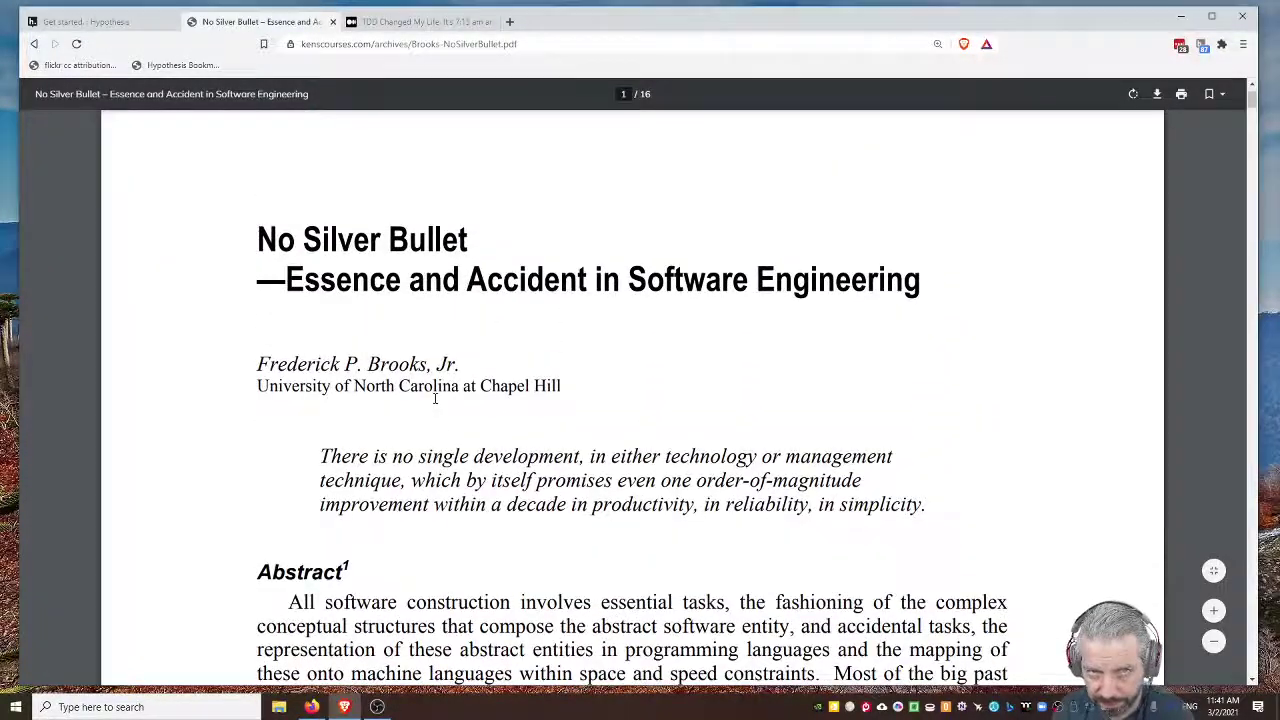
pyautogui.scroll(-1, 435, 396)
pyautogui.scroll(-1, 435, 396)
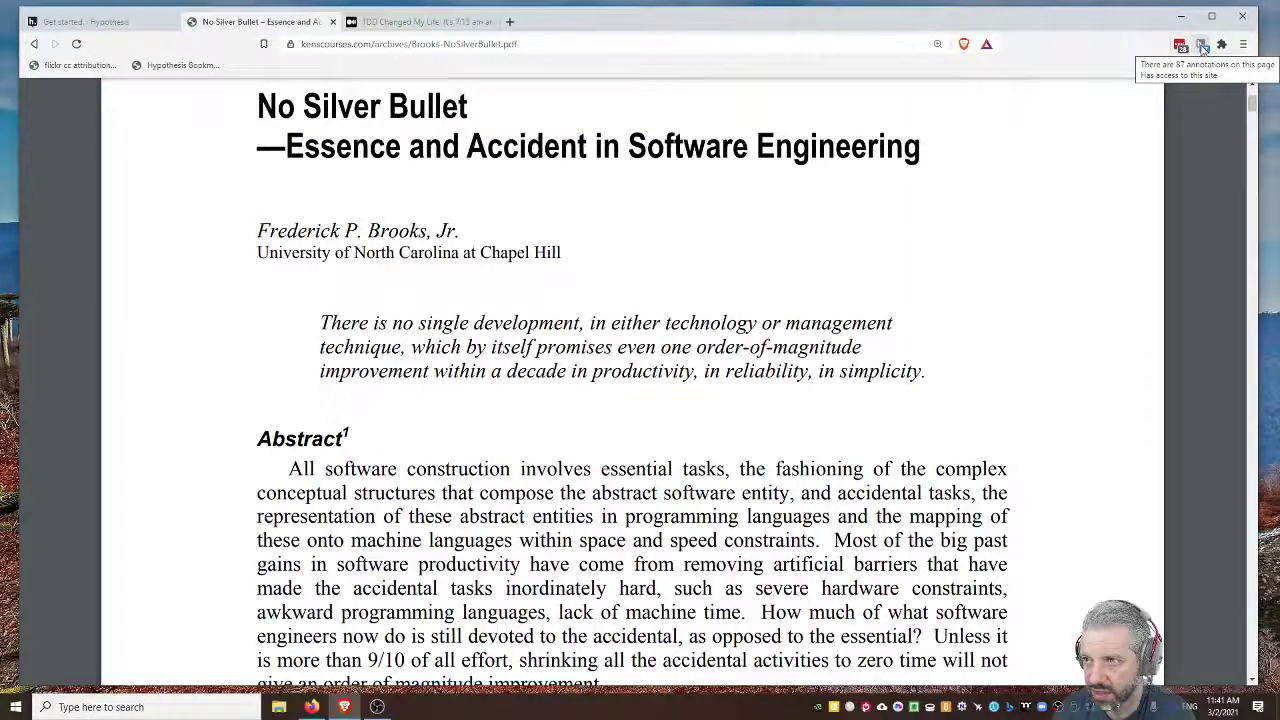
# Enable Hypothesis on the PDF, show its sidebar, and expand the Public groups list.
pyautogui.click(1202, 47)
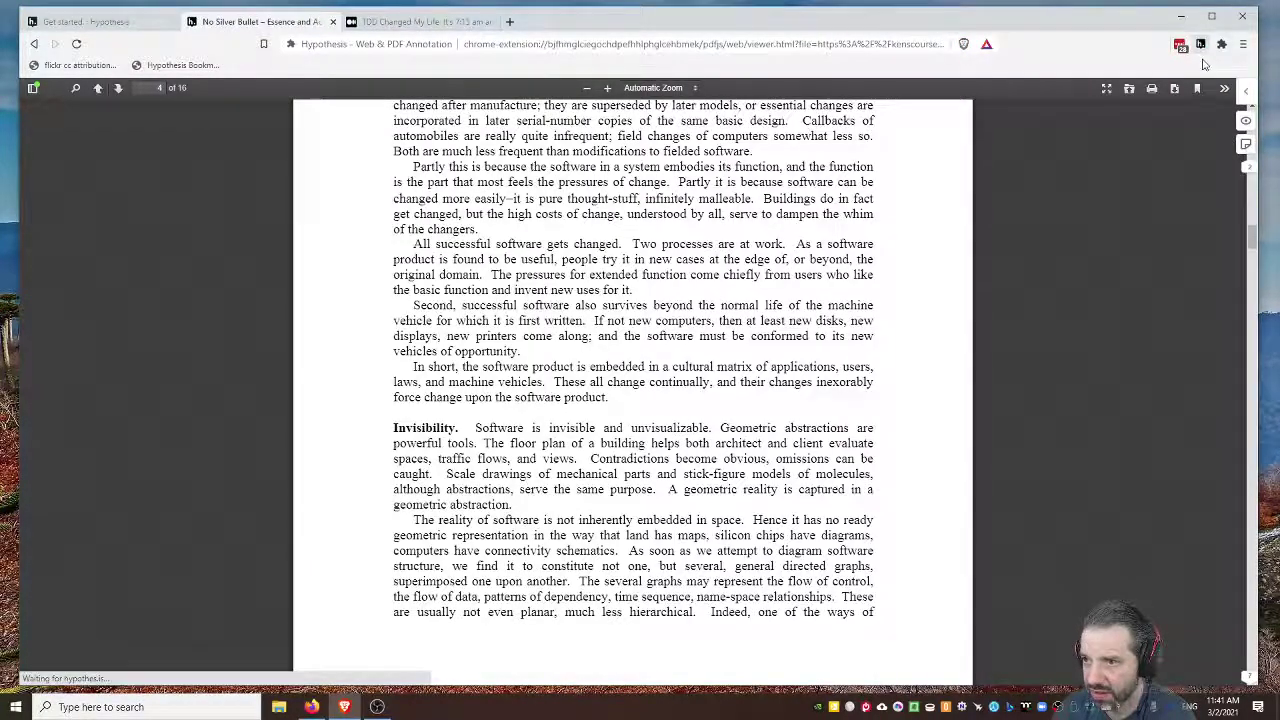
pyautogui.click(1245, 90)
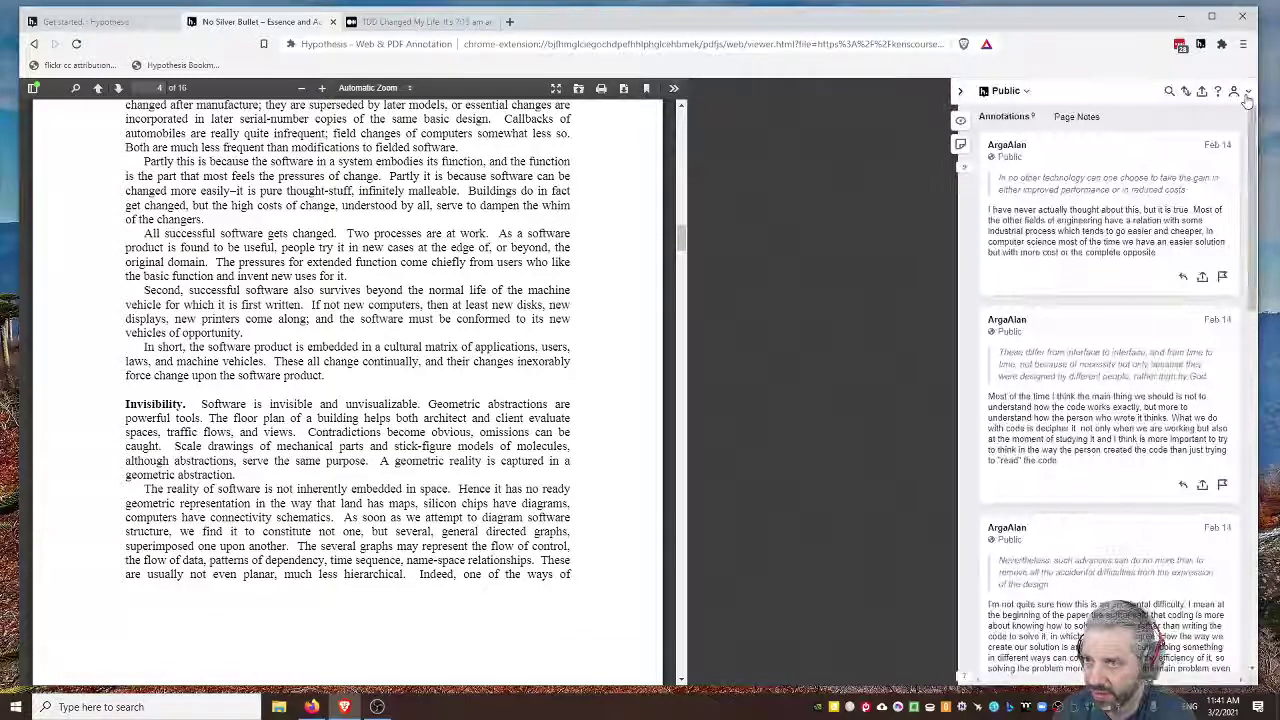
pyautogui.click(1020, 92)
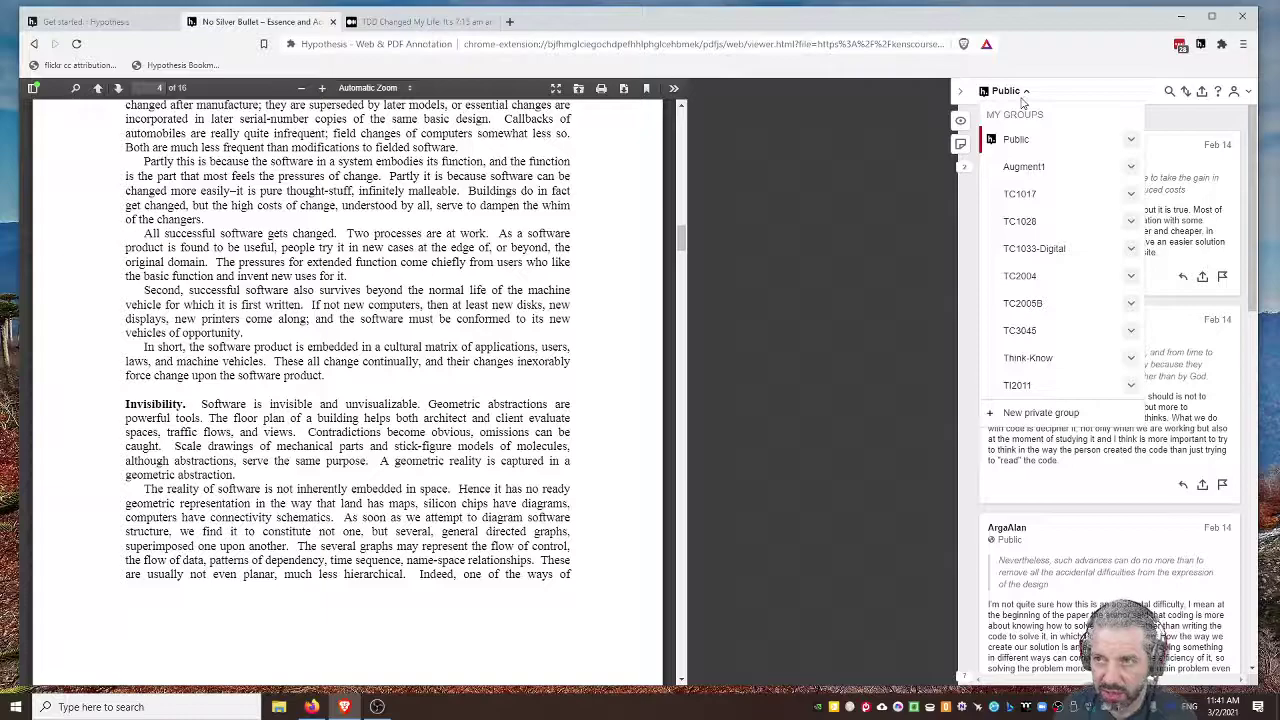
# Switch the annotation sidebar to the Augment1 group.
pyautogui.click(1033, 173)
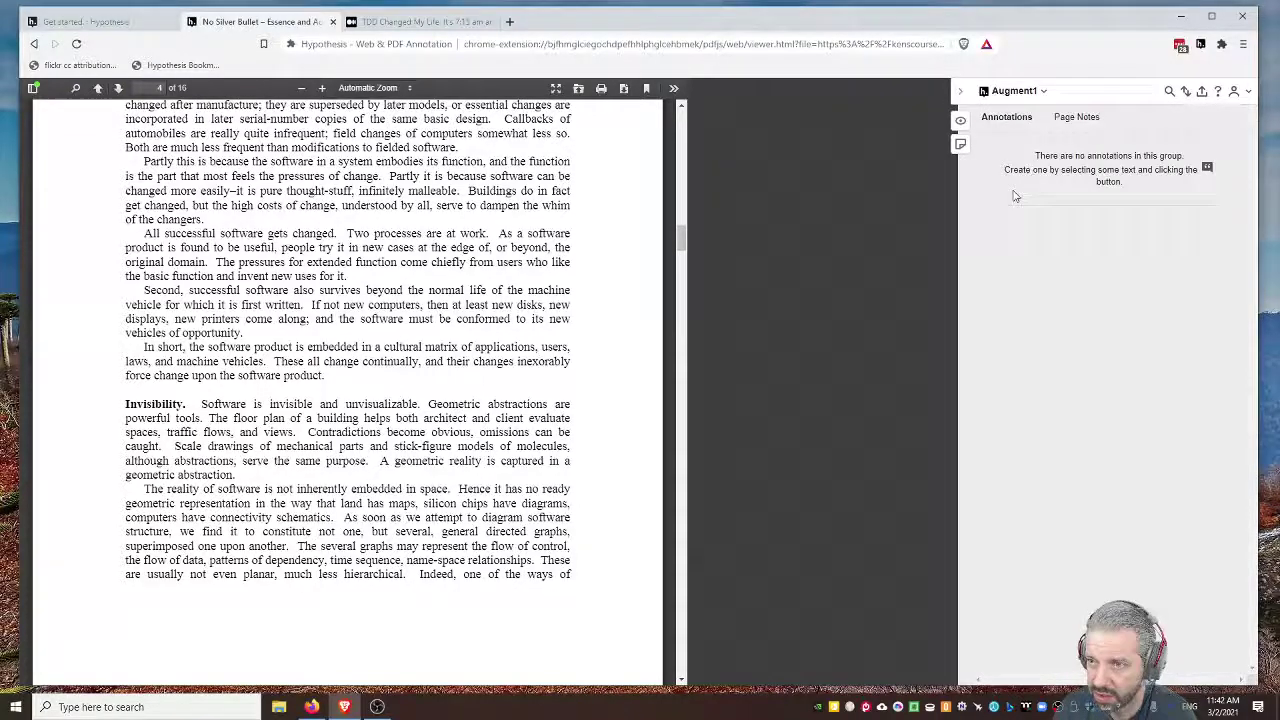
pyautogui.click(1034, 95)
pyautogui.click(1035, 96)
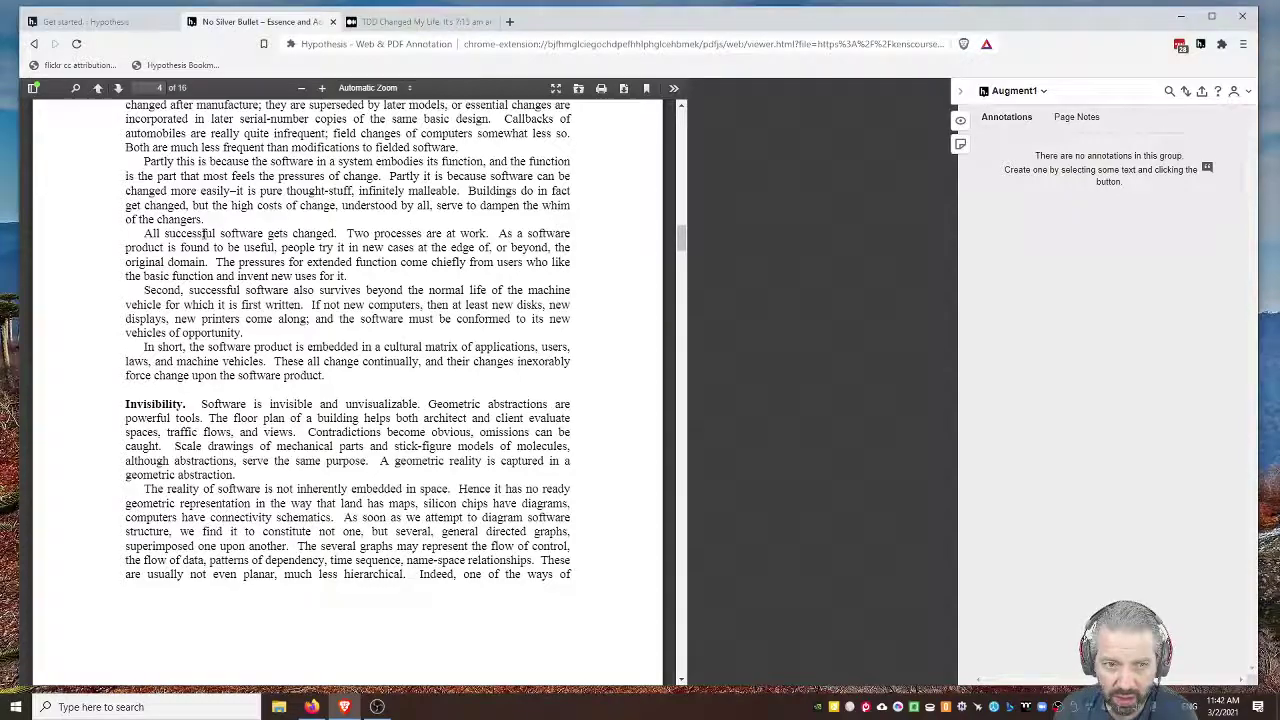
# Start an annotation on 'All successful software gets changed.' and post it to Only Me.
pyautogui.moveTo(146, 233); pyautogui.dragTo(337, 233)
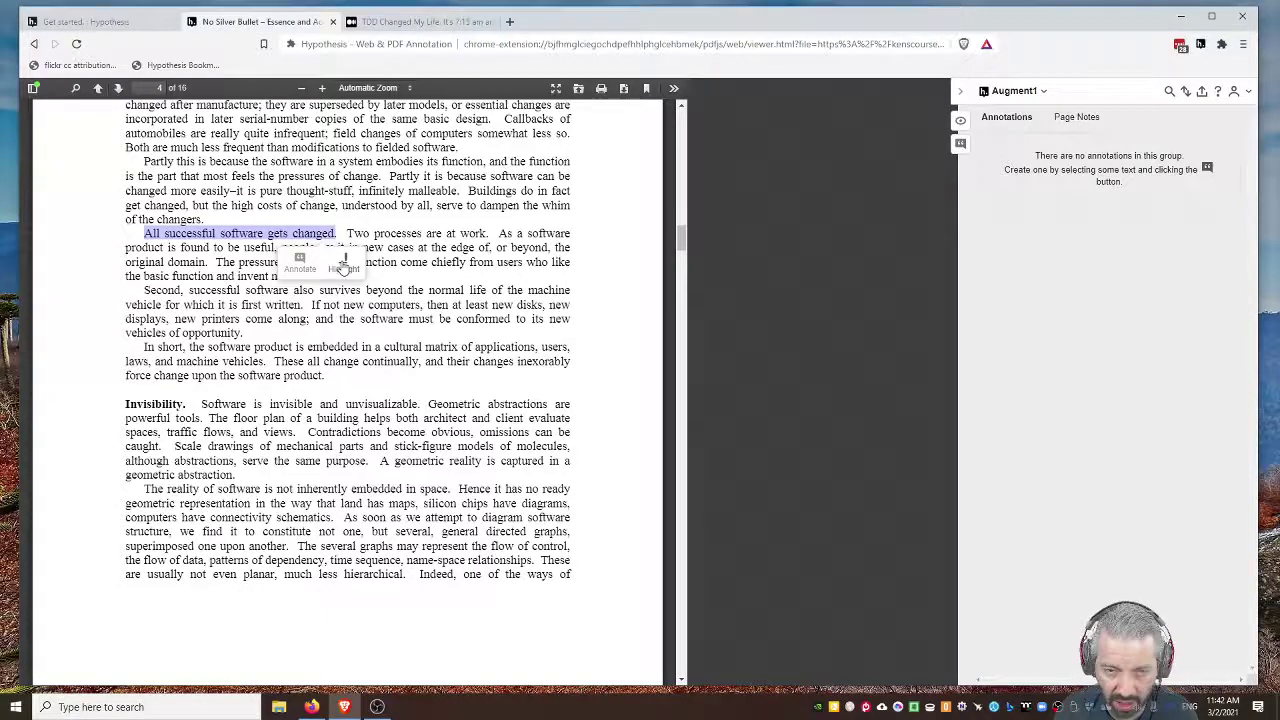
pyautogui.click(298, 268)
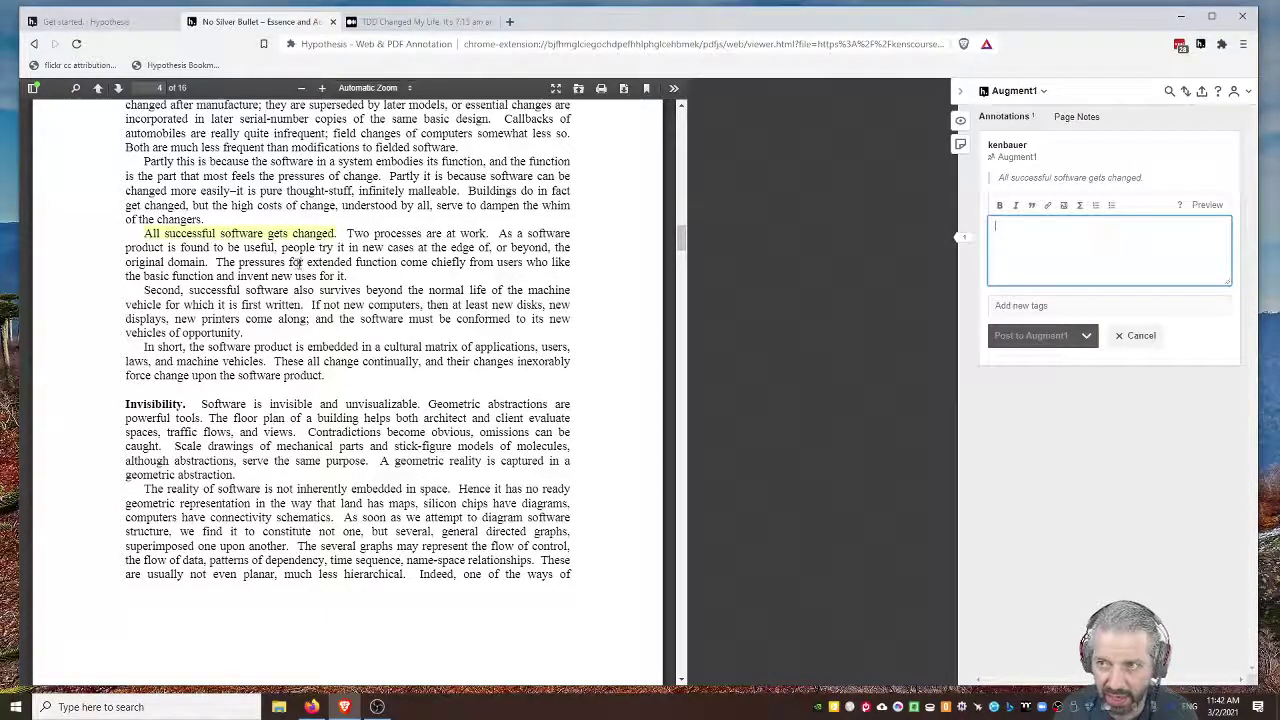
pyautogui.click(1087, 340)
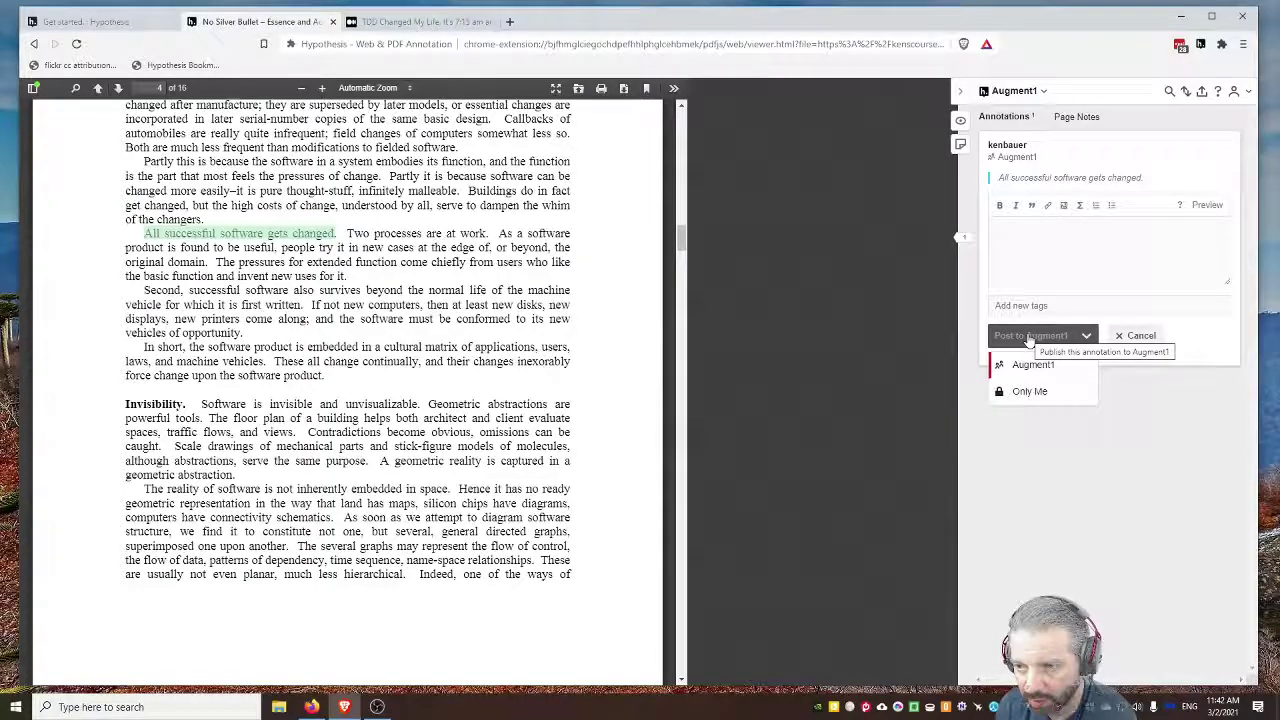
pyautogui.click(1036, 392)
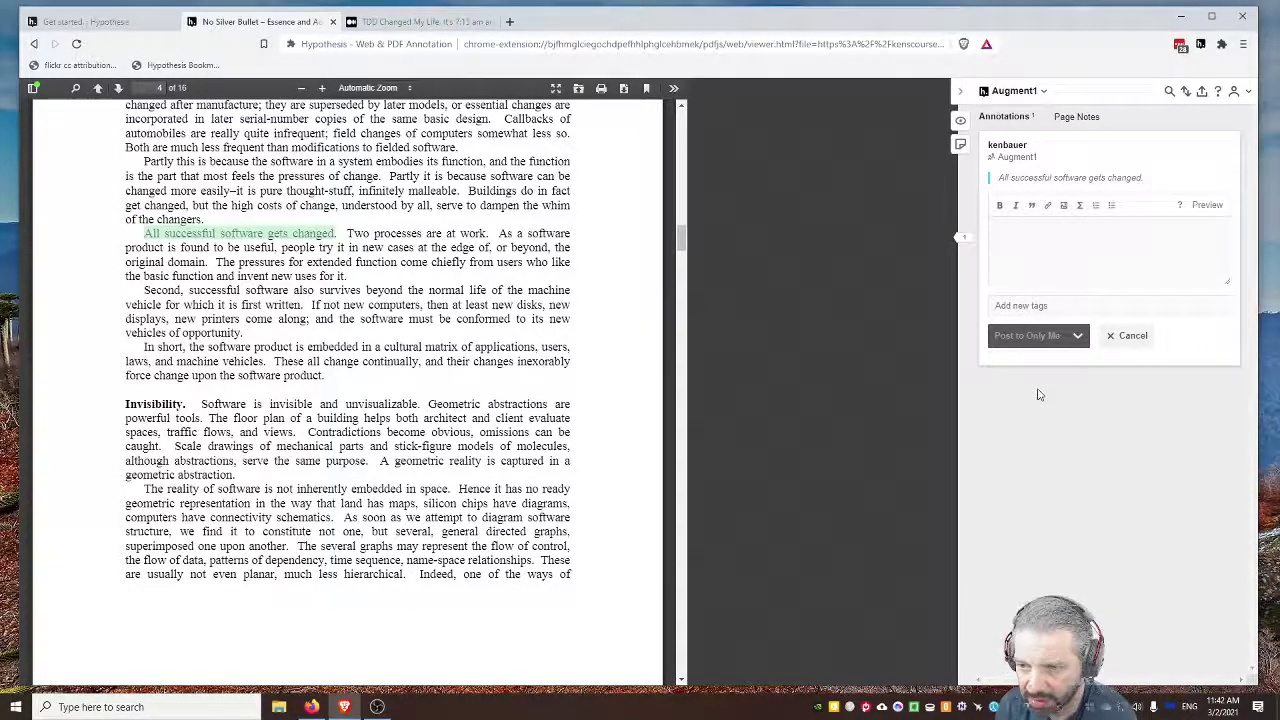
# Switch to the TI2011 group, toggle the draft between TI2011 and Only Me, then cancel it.
pyautogui.click(1034, 91)
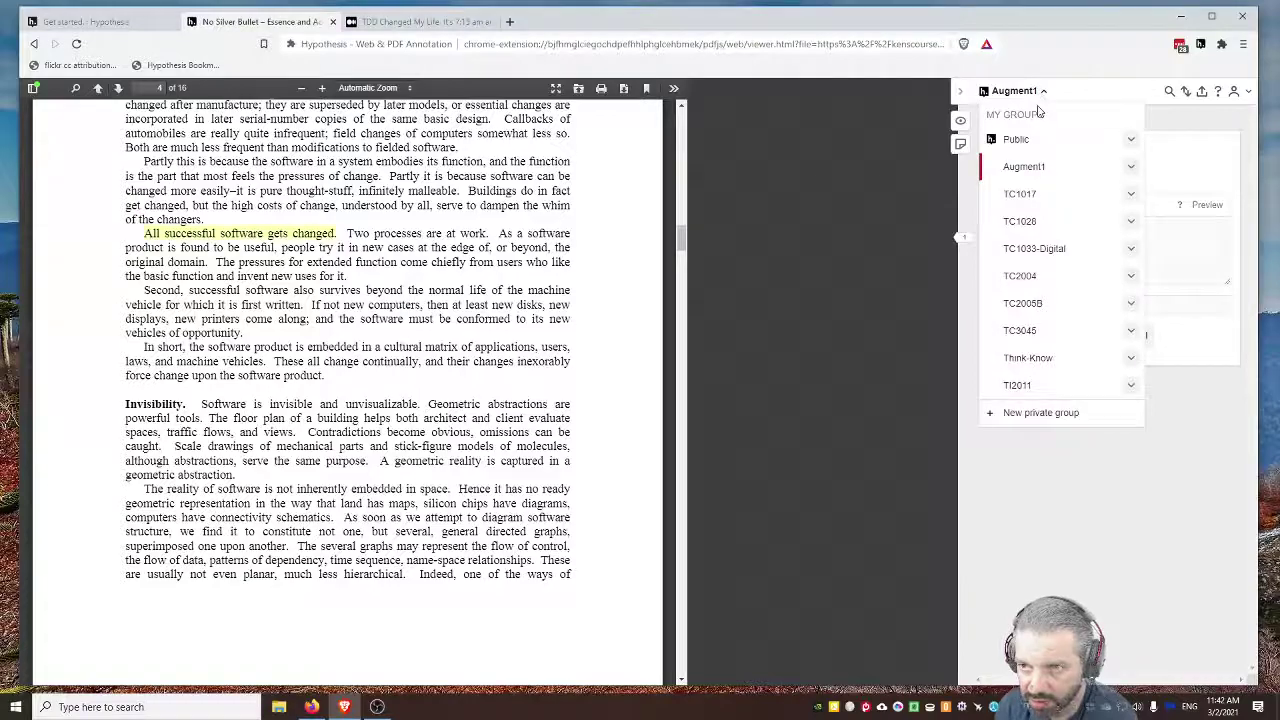
pyautogui.click(1032, 387)
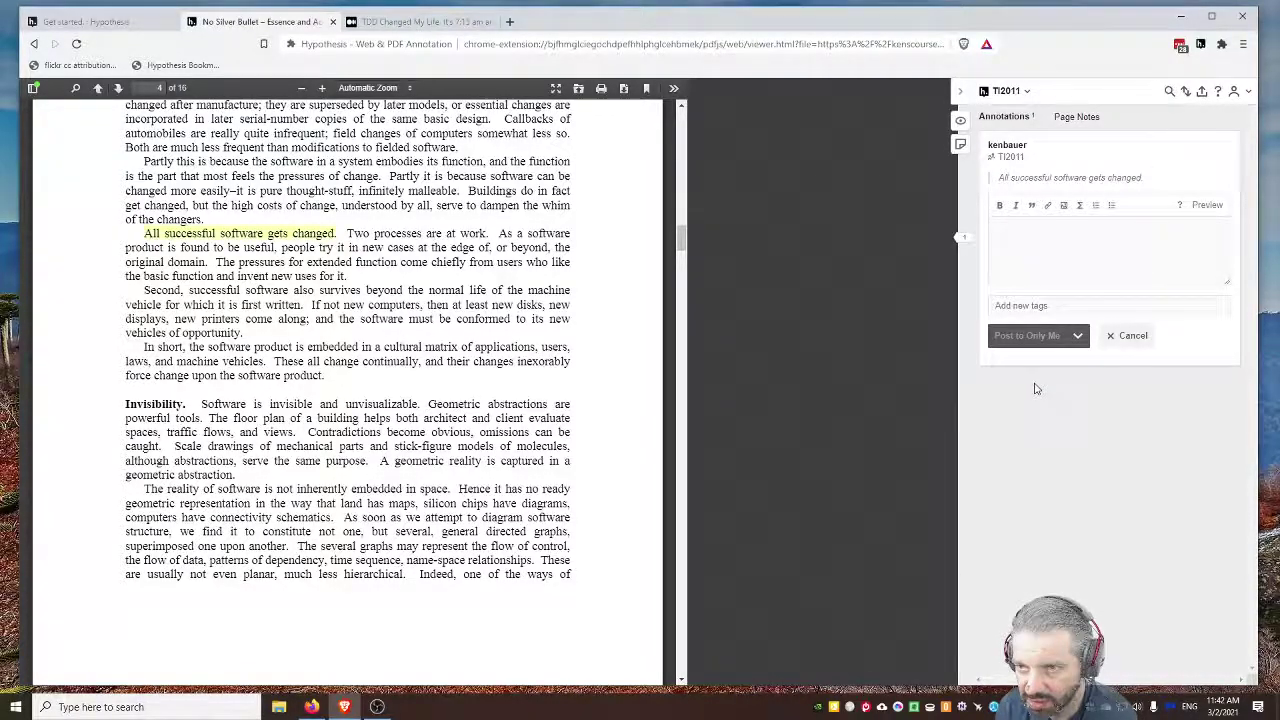
pyautogui.click(1075, 336)
pyautogui.click(1056, 364)
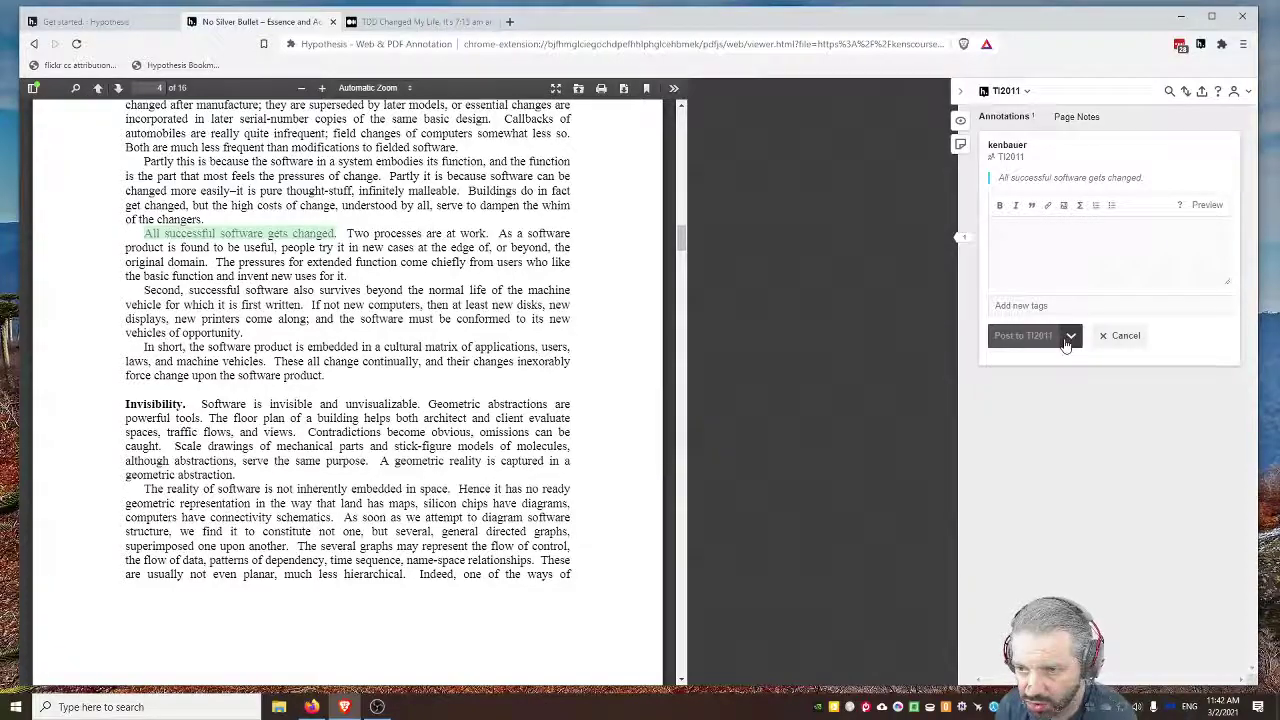
pyautogui.click(1069, 337)
pyautogui.click(1038, 391)
pyautogui.click(1076, 337)
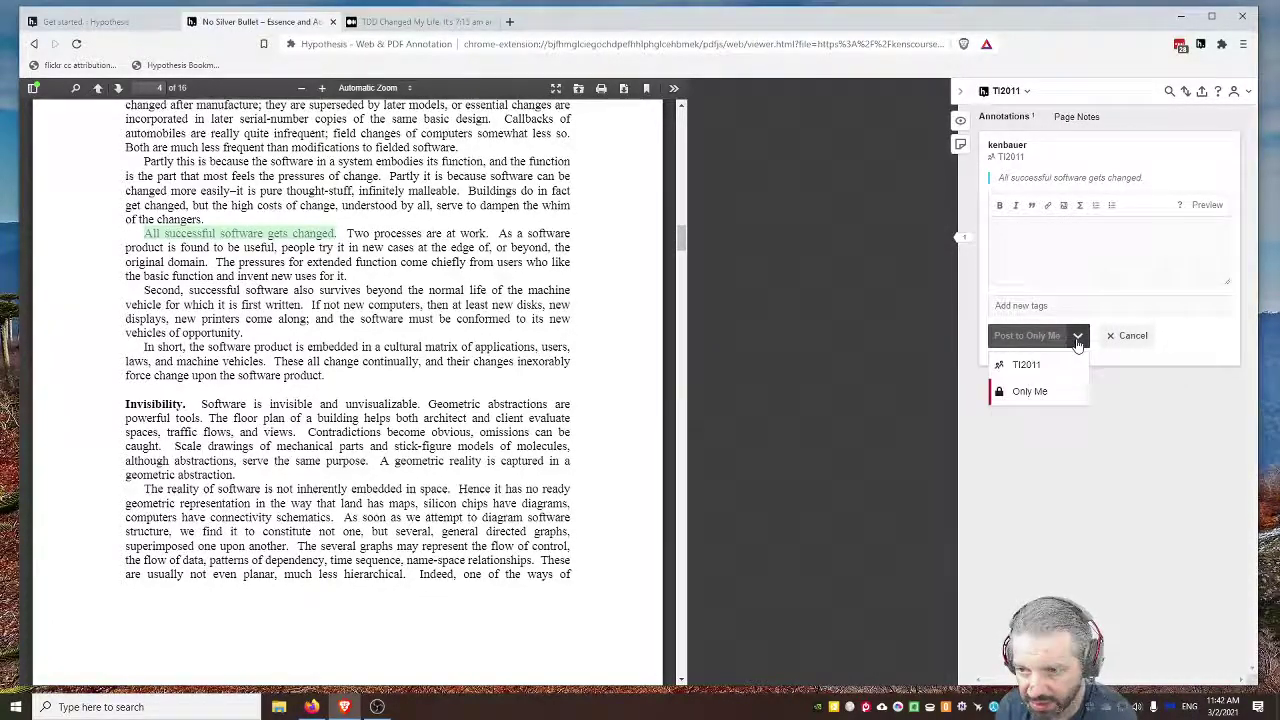
pyautogui.click(1030, 370)
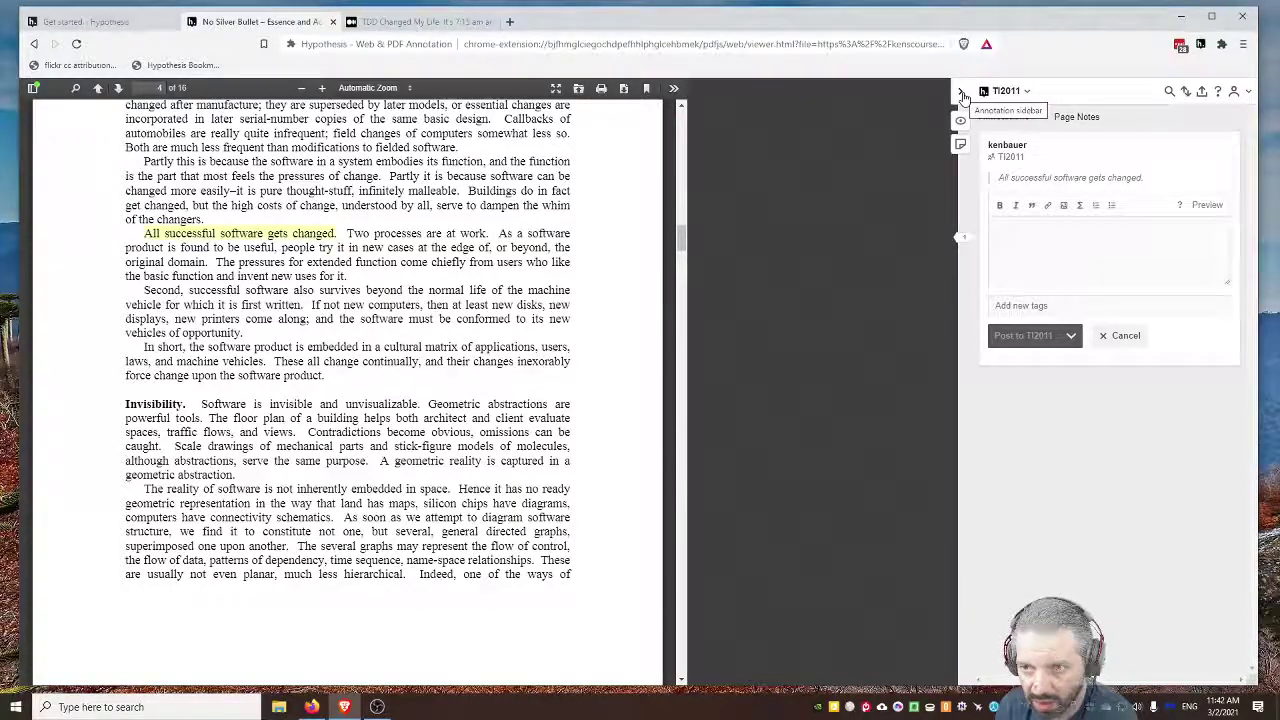
pyautogui.click(1121, 336)
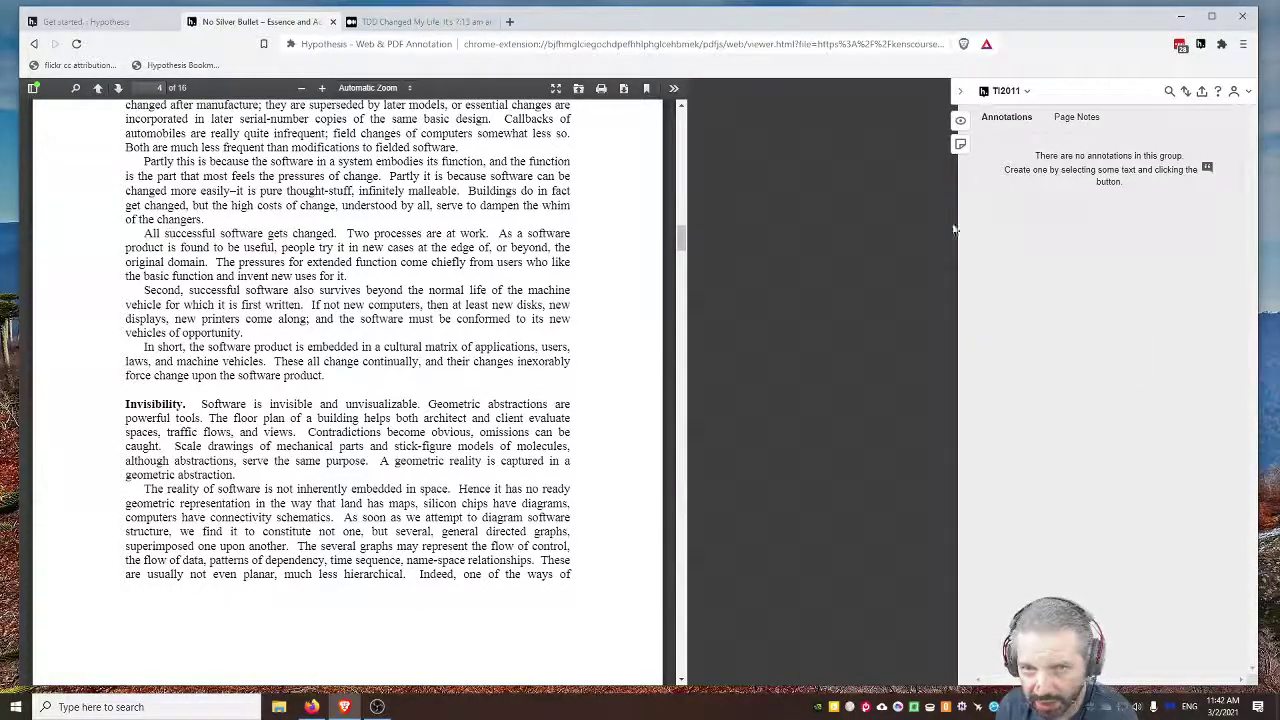
# Collapse the Hypothesis sidebar and scroll the PDF back up.
pyautogui.click(960, 91)
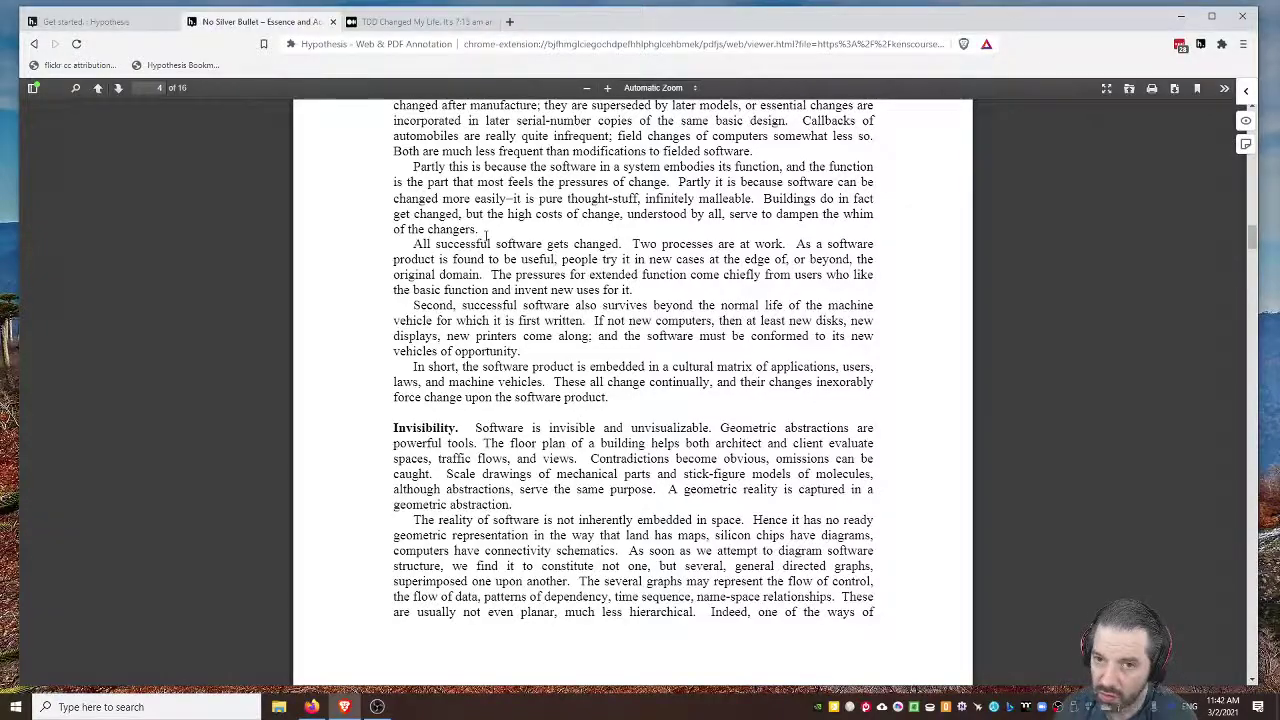
pyautogui.scroll(5, 472, 233)
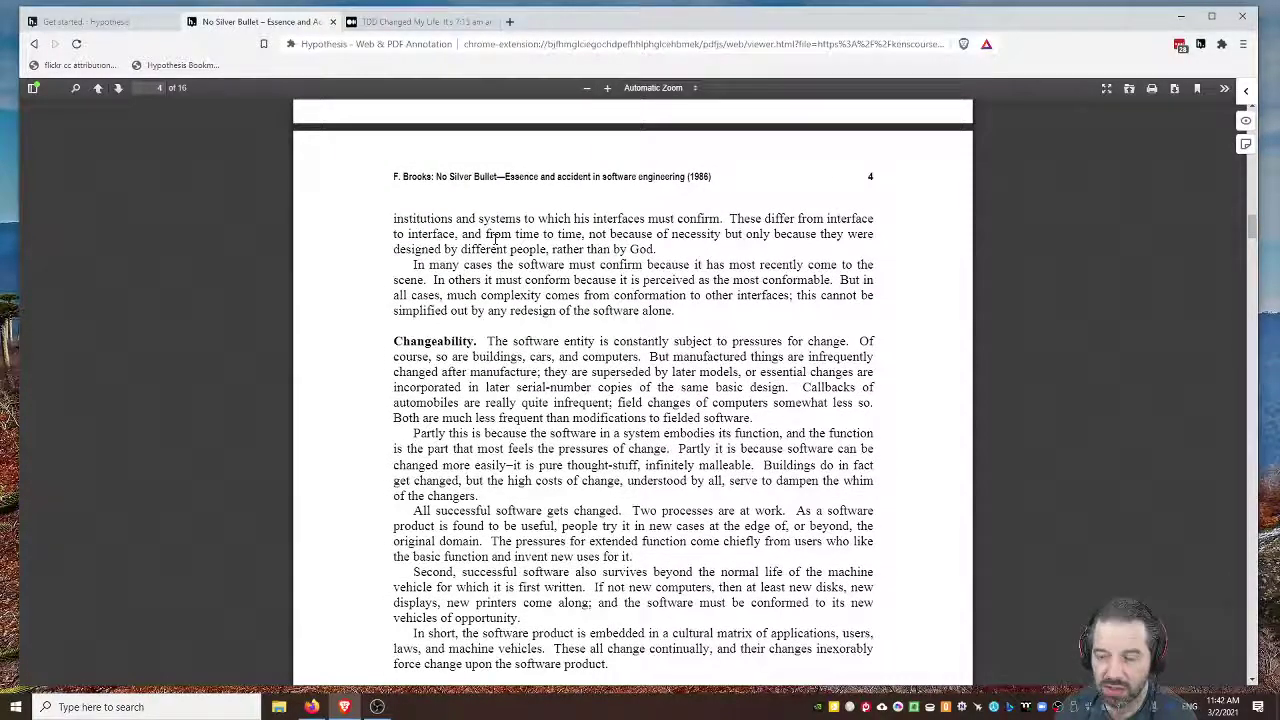
# Switch to the Medium article 'TDD Changed My Life', skim it, and return to its title.
pyautogui.click(393, 26)
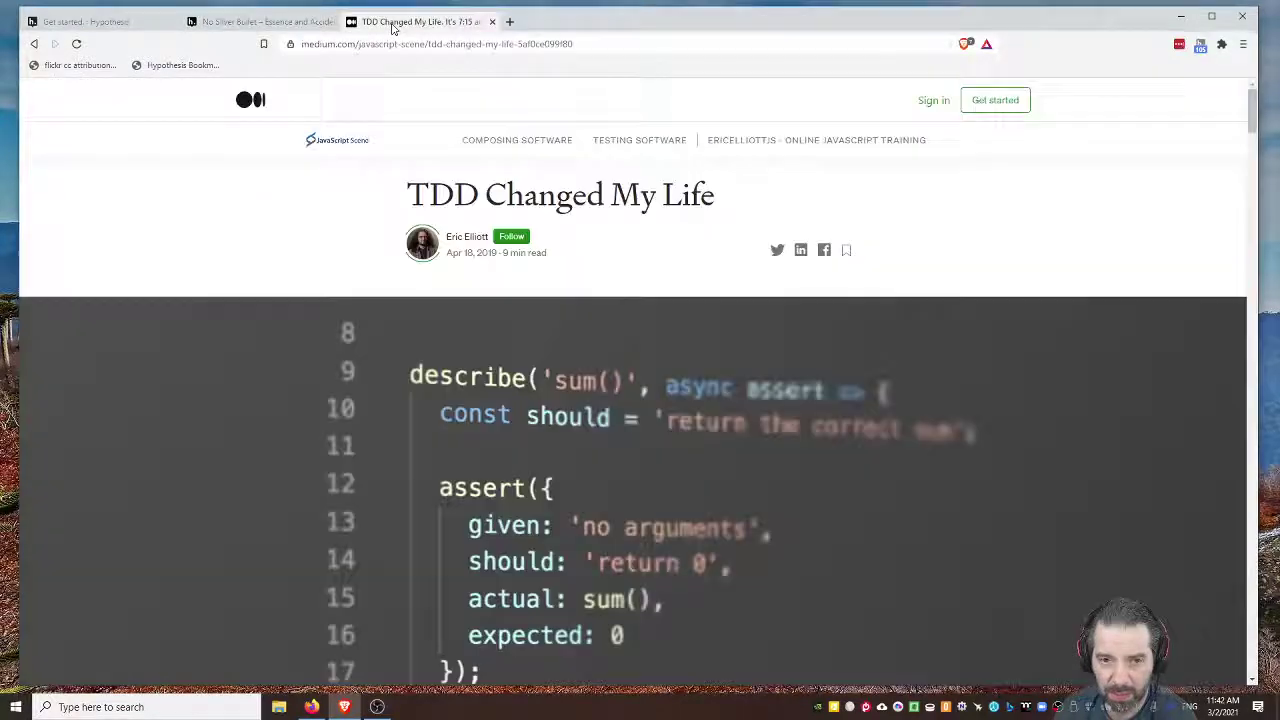
pyautogui.scroll(-5, 518, 300)
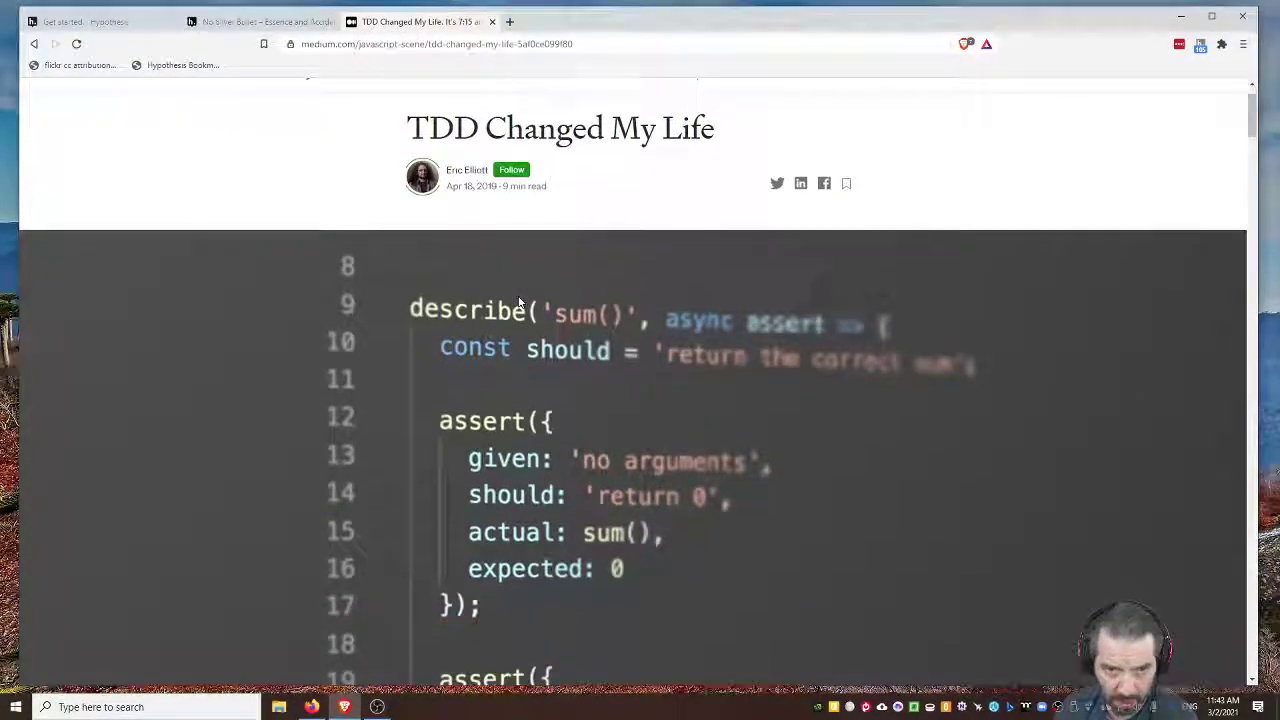
pyautogui.scroll(-3, 518, 285)
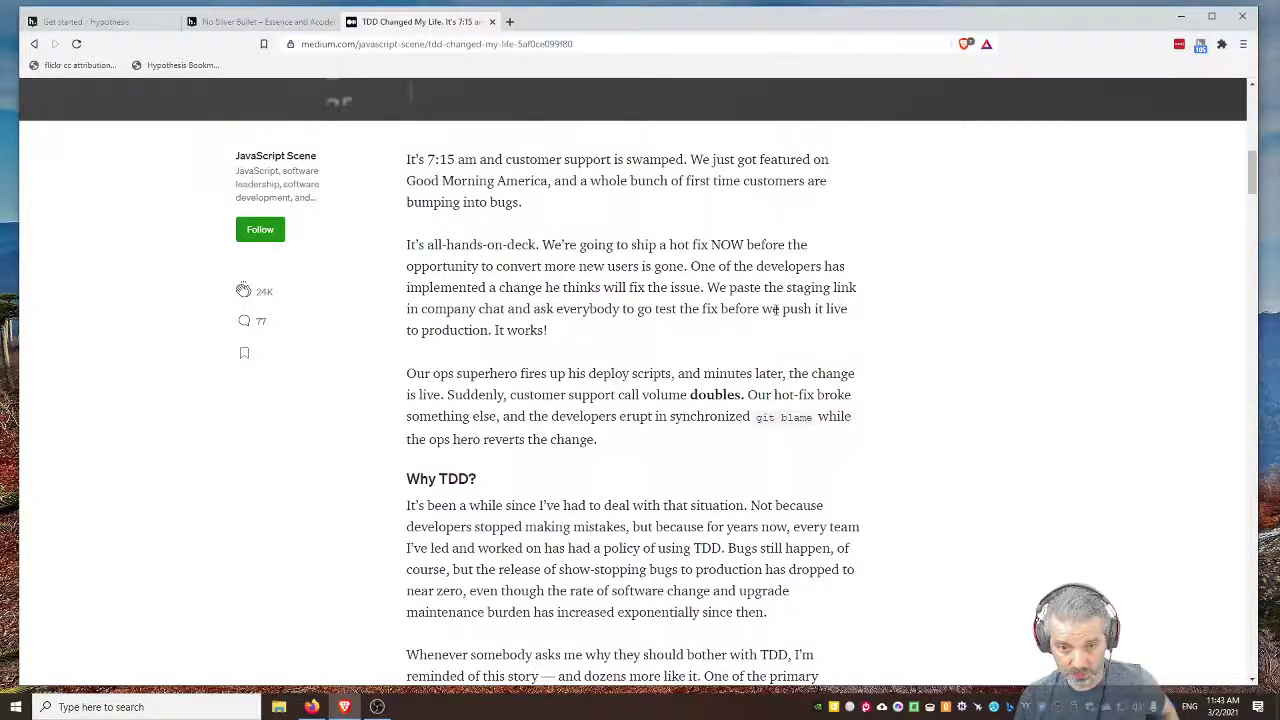
pyautogui.scroll(-3, 714, 309)
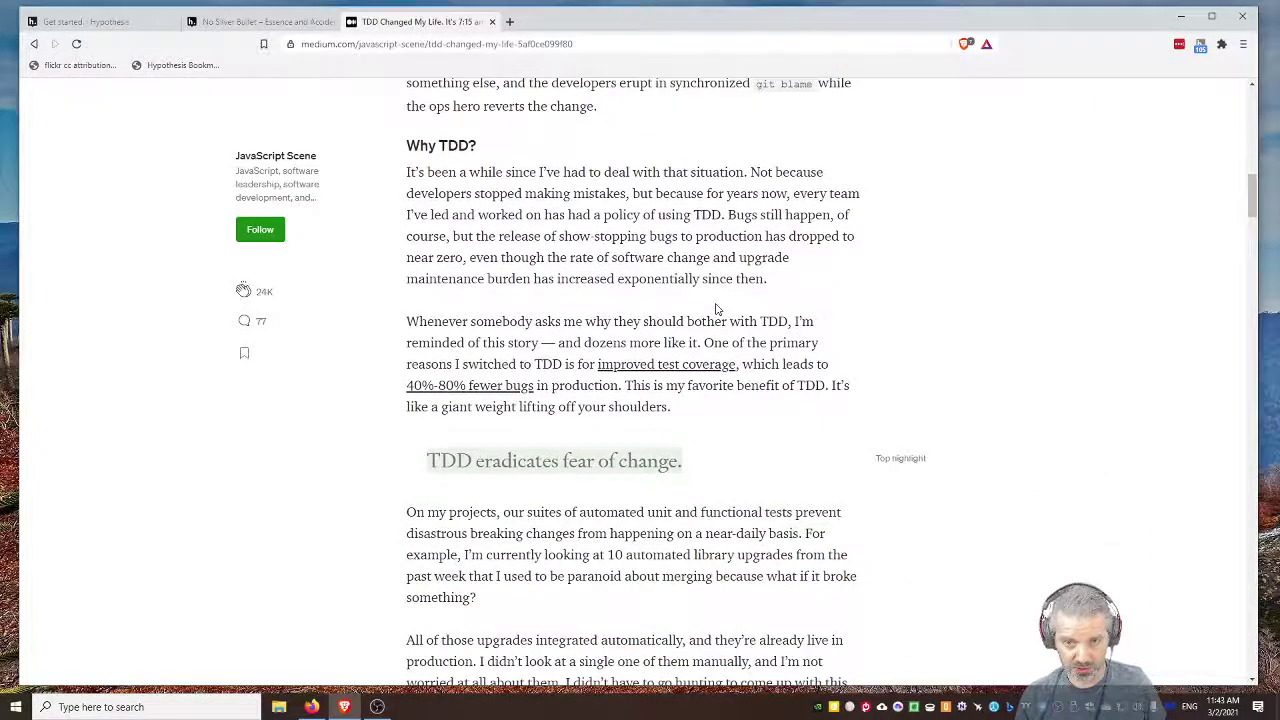
pyautogui.scroll(-3, 652, 294)
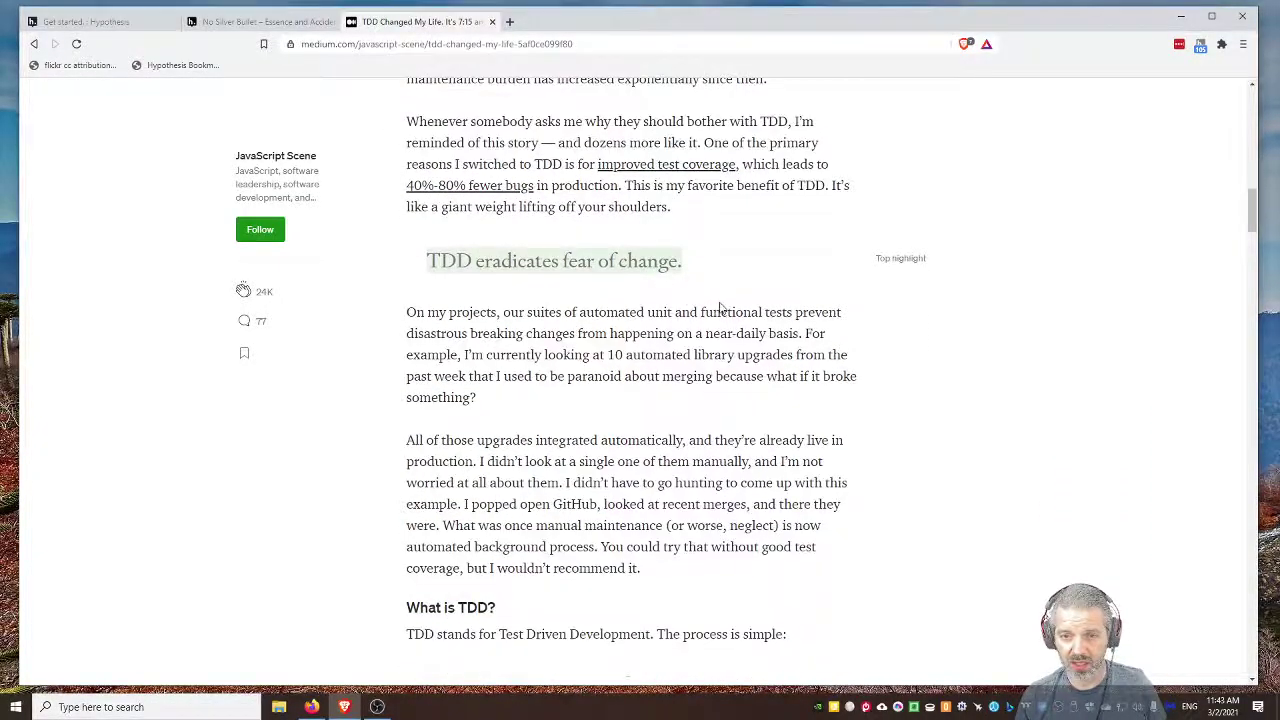
pyautogui.scroll(3, 720, 308)
pyautogui.scroll(5, 708, 305)
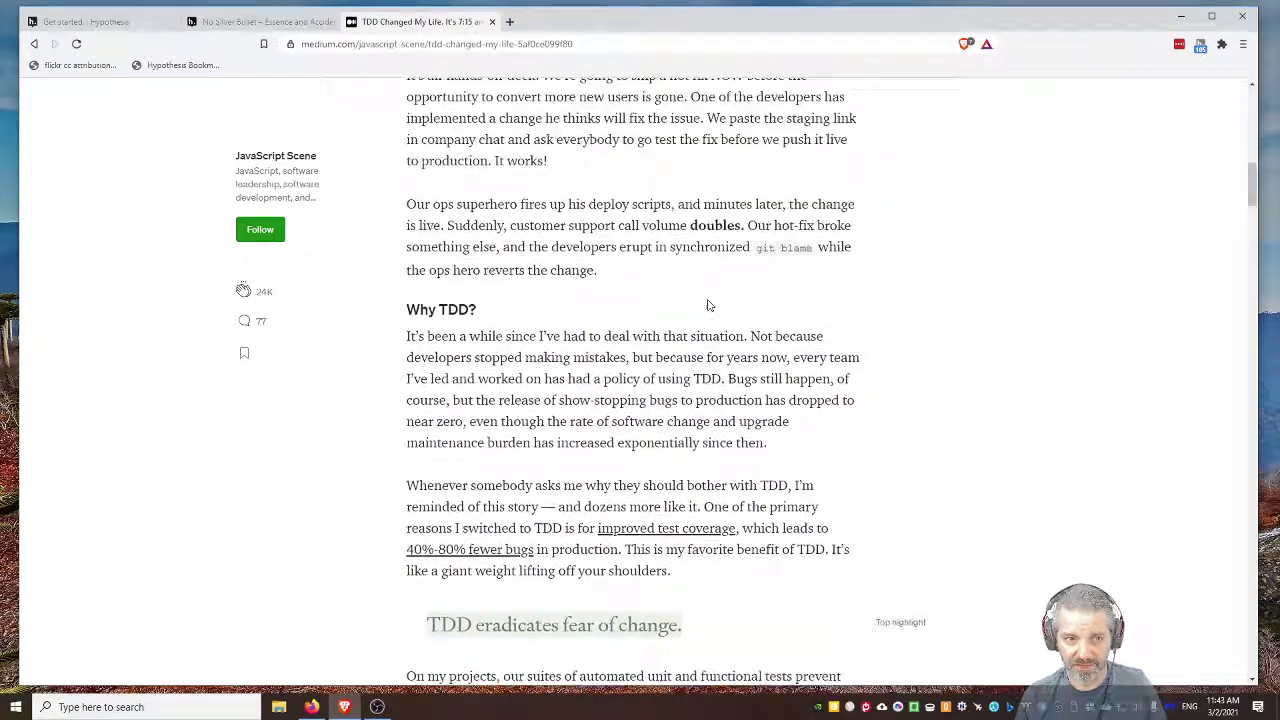
pyautogui.scroll(7, 694, 292)
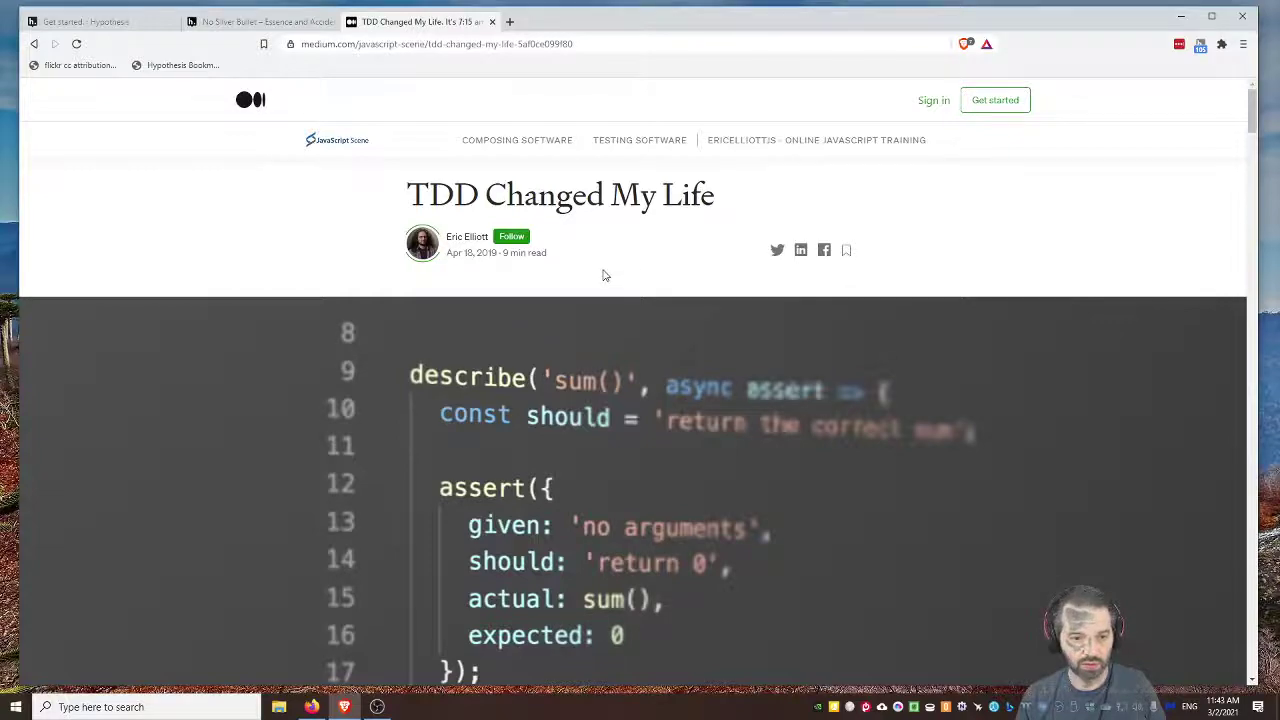
# Return to the Get started : Hypothesis tab, back at the top of the page.
pyautogui.click(108, 23)
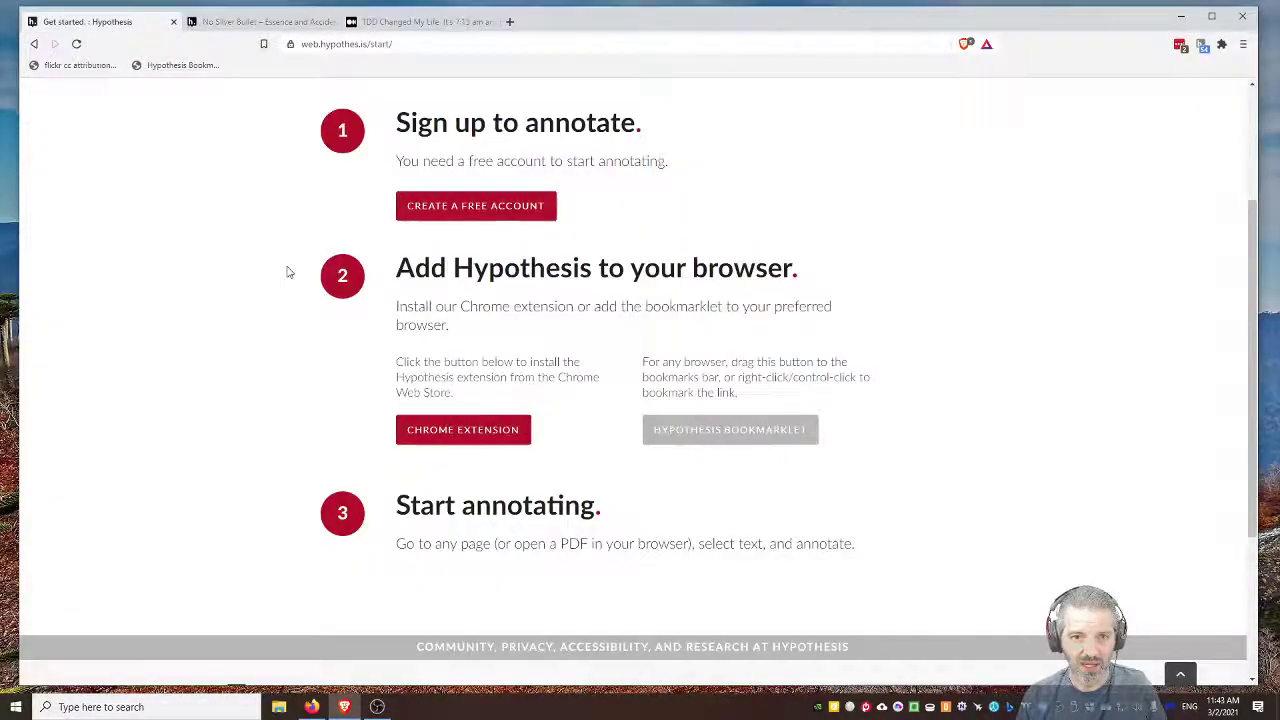
pyautogui.scroll(3, 292, 262)
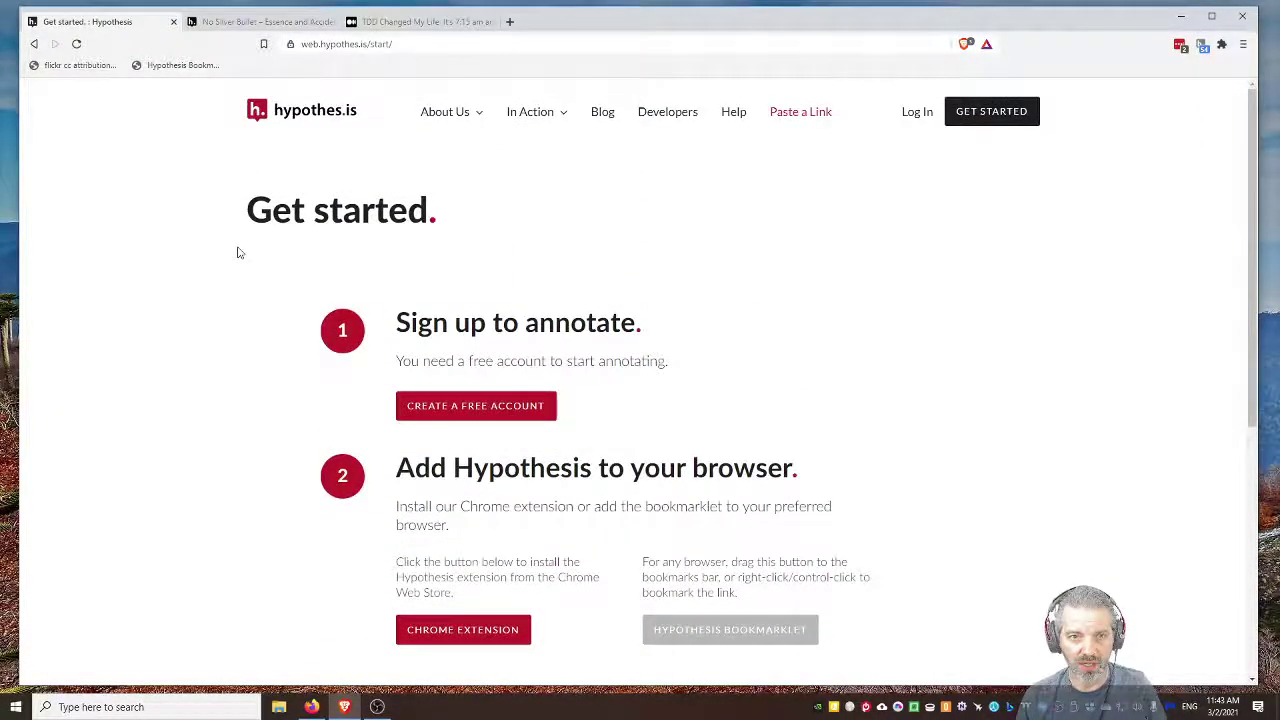